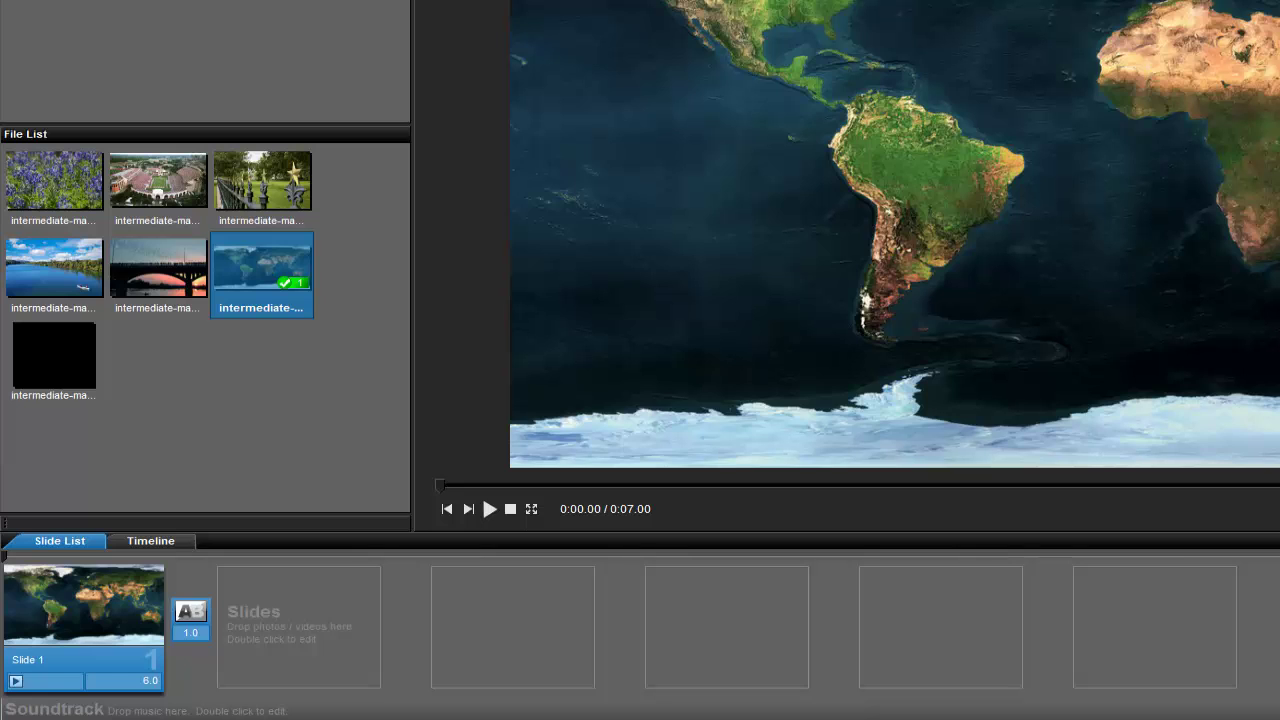
- Open Slide Options for Slide 1, the world-map slide
{"action": "double_click", "coordinate": [88, 584]}
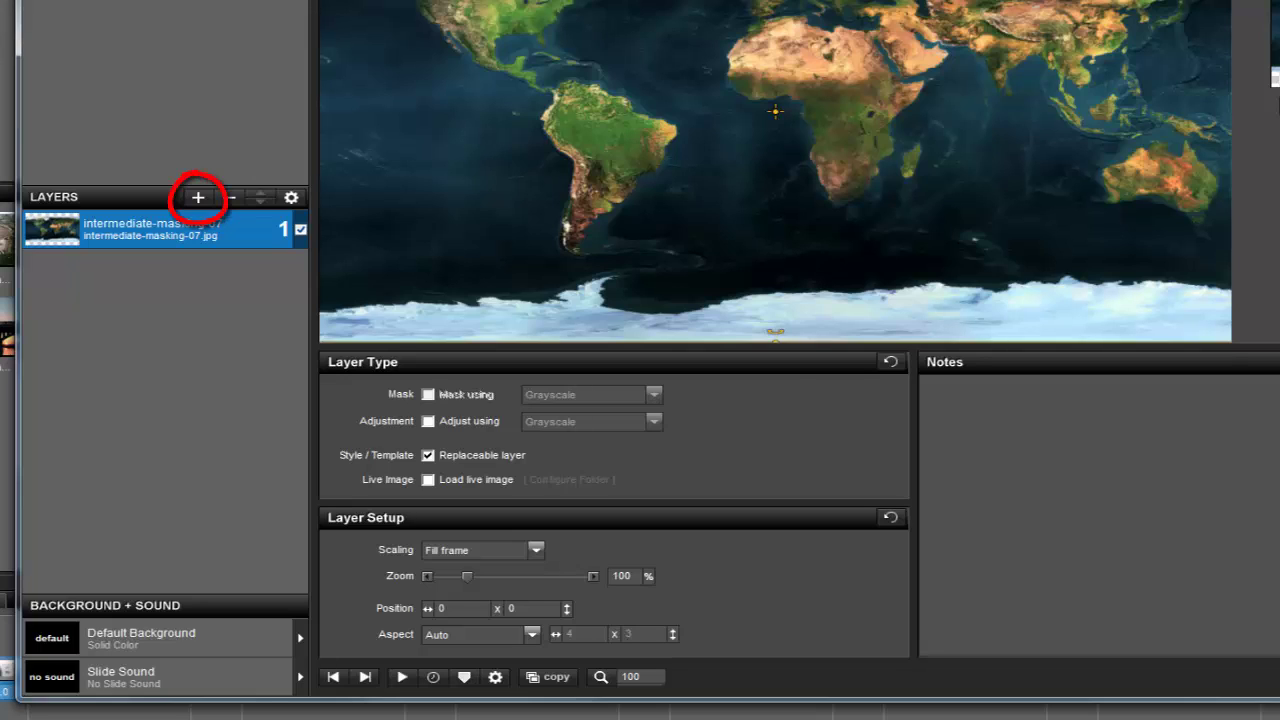
- Choose Add Solid Color from the add-layer menu above the Layers list
{"action": "left_click", "coordinate": [199, 198]}
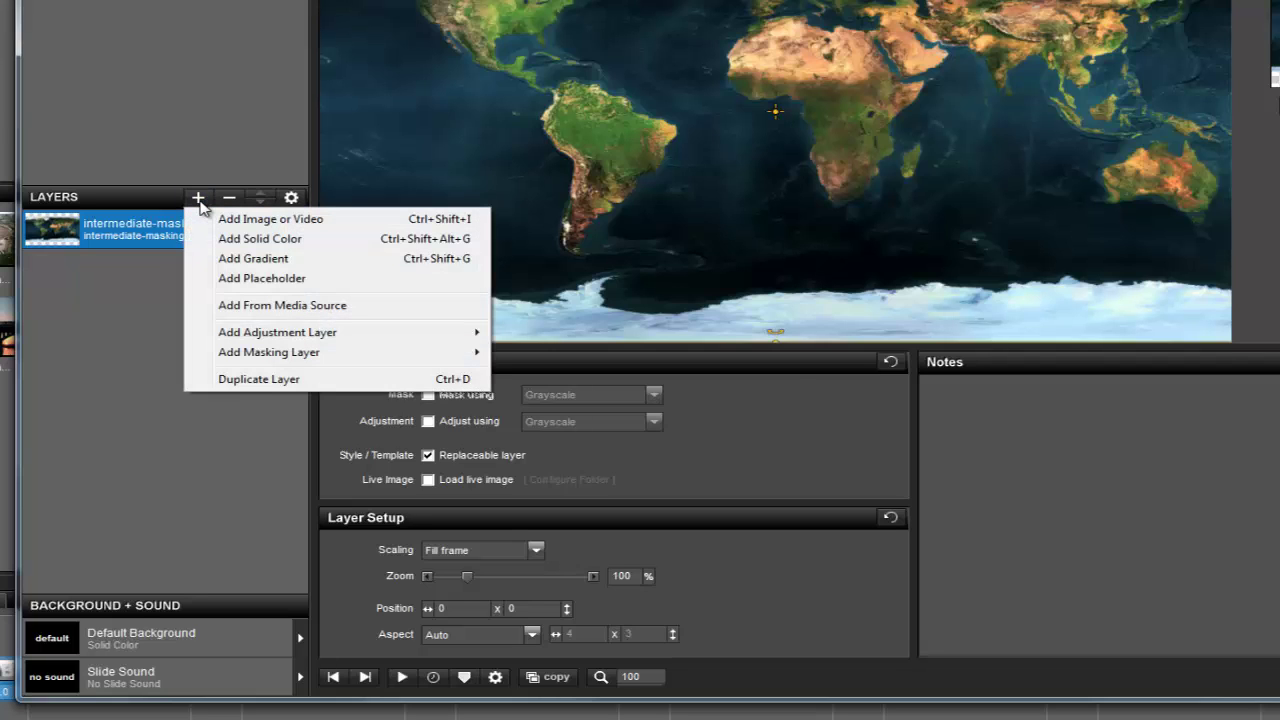
{"action": "left_click", "coordinate": [229, 239]}
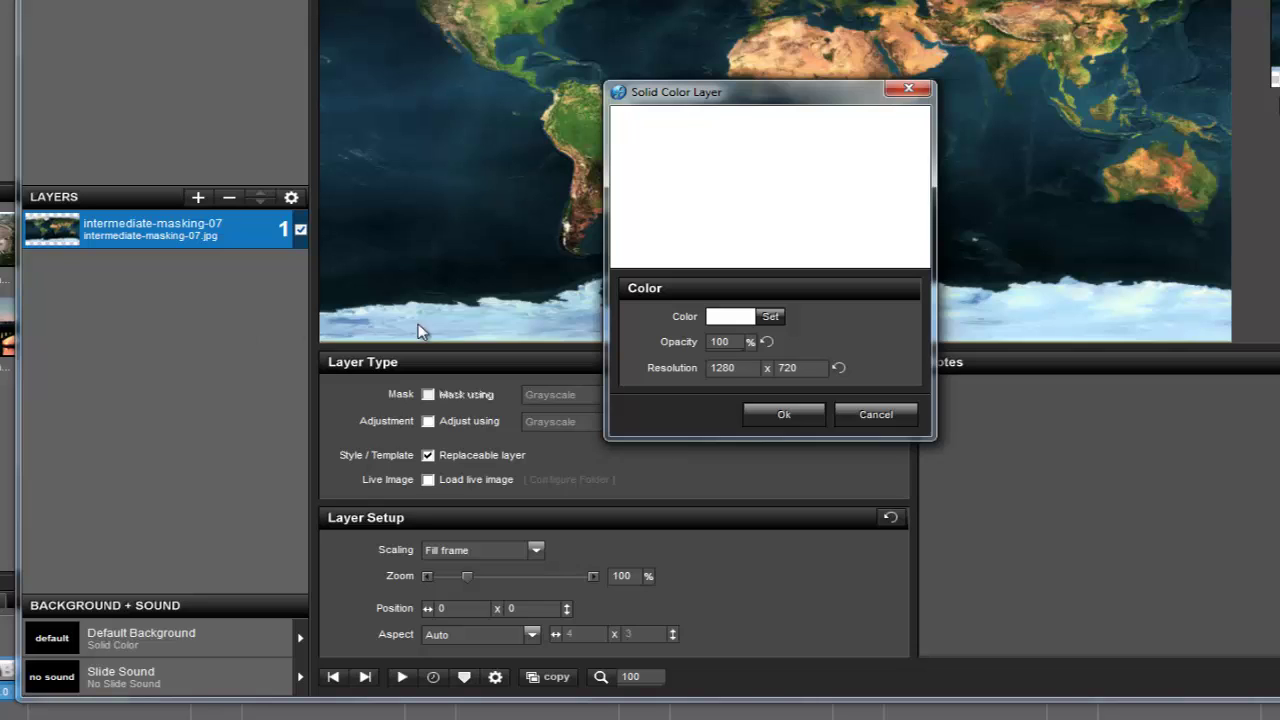
- Add a pure red (255,0,0) solid layer at 700 x 700 resolution
{"action": "left_click", "coordinate": [770, 318]}
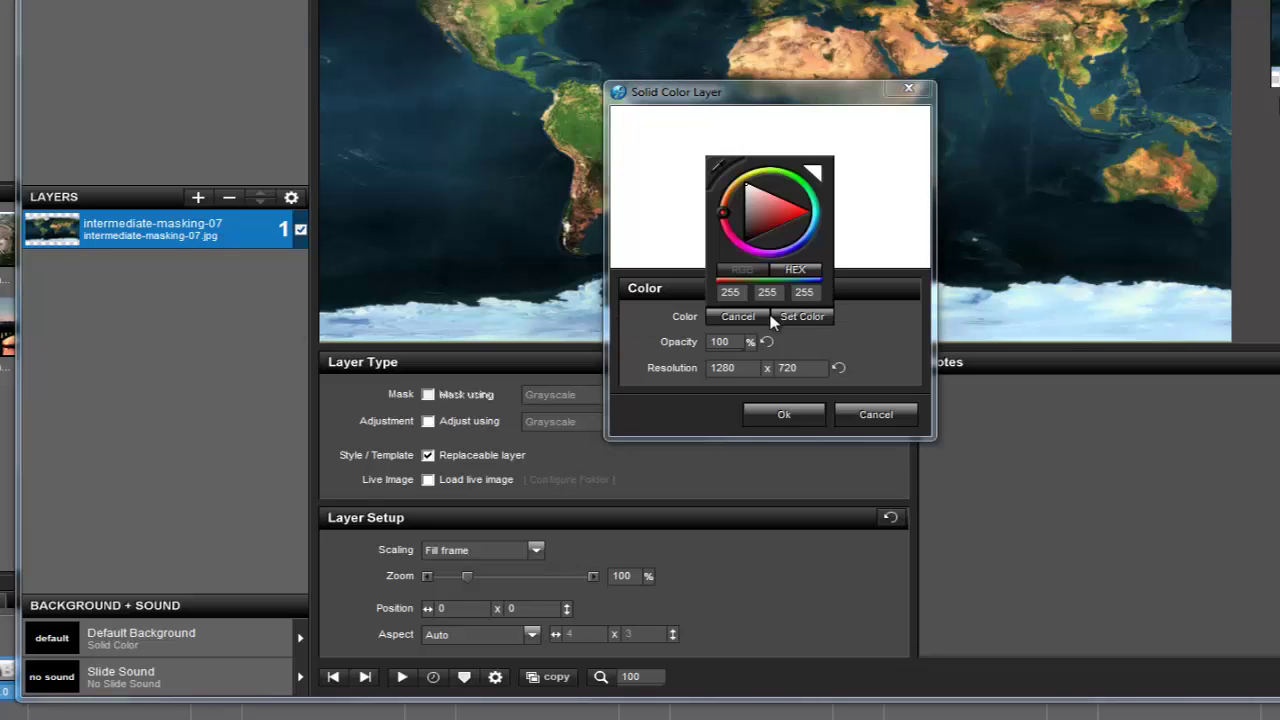
{"action": "left_click", "coordinate": [770, 217]}
{"action": "left_click_drag", "start_coordinate": [770, 217], "coordinate": [812, 221]}
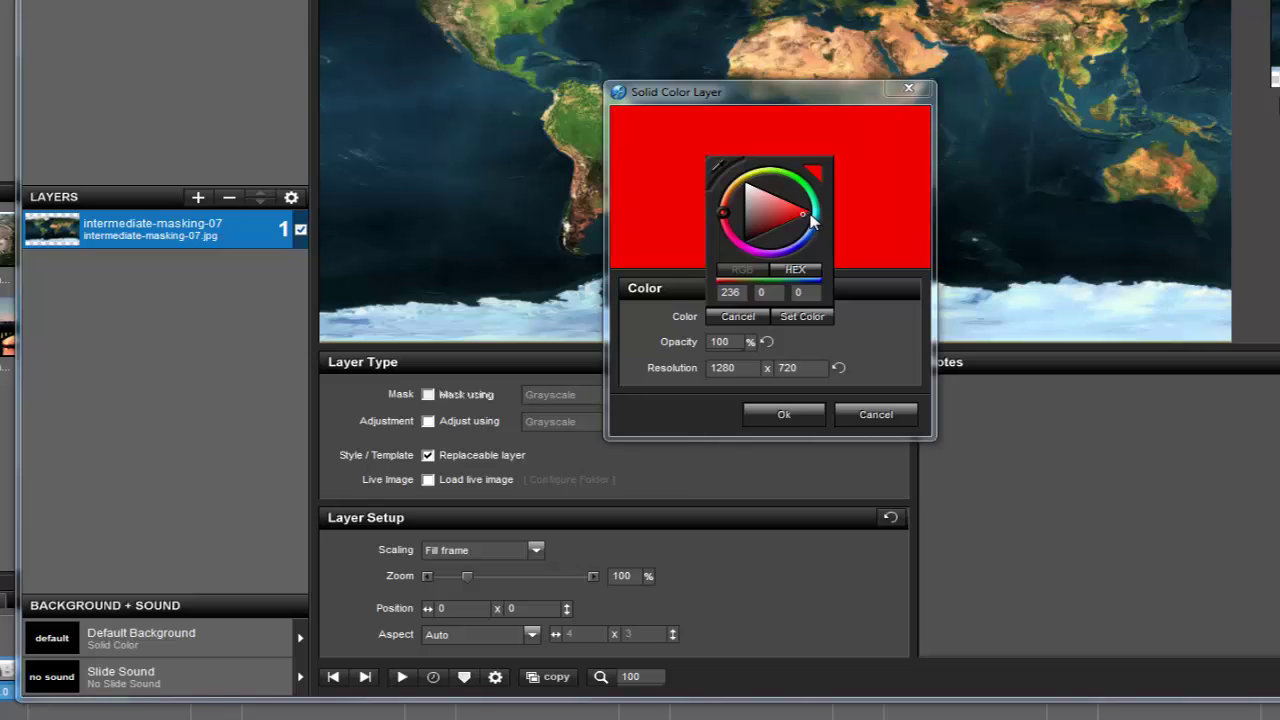
{"action": "left_click", "coordinate": [806, 316]}
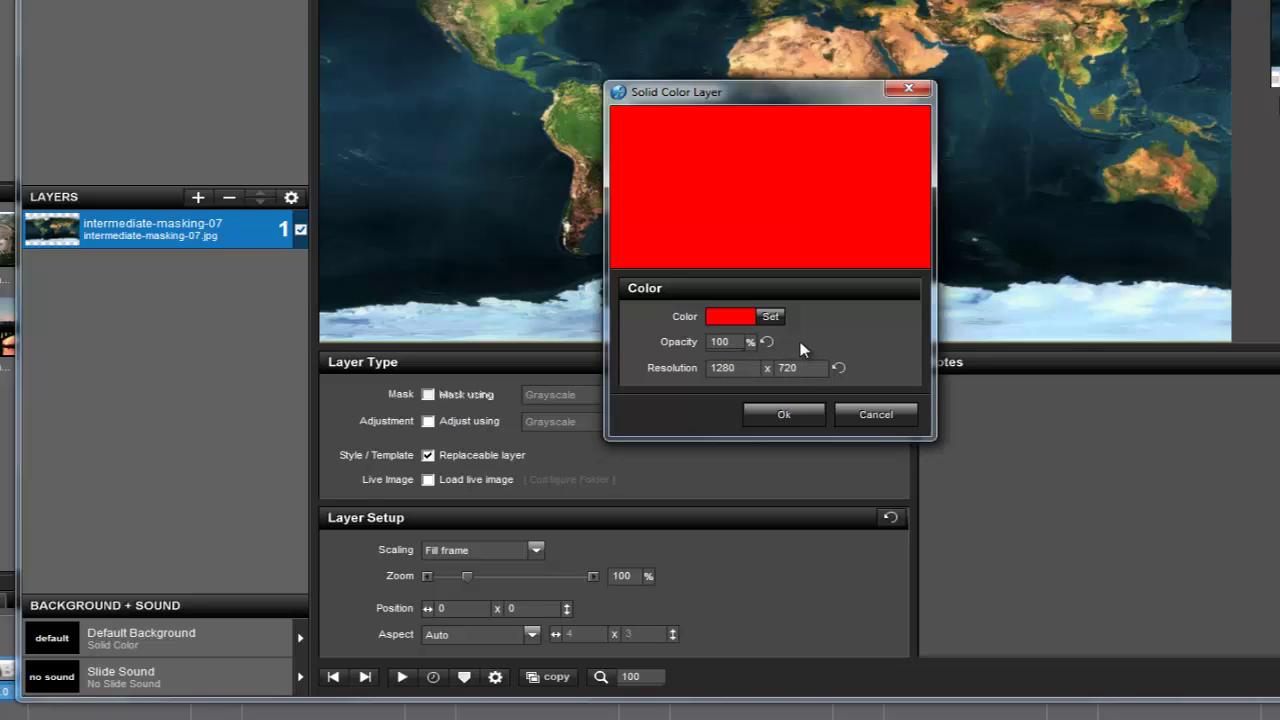
{"action": "double_click", "coordinate": [704, 368]}
{"action": "type", "text": "700"}
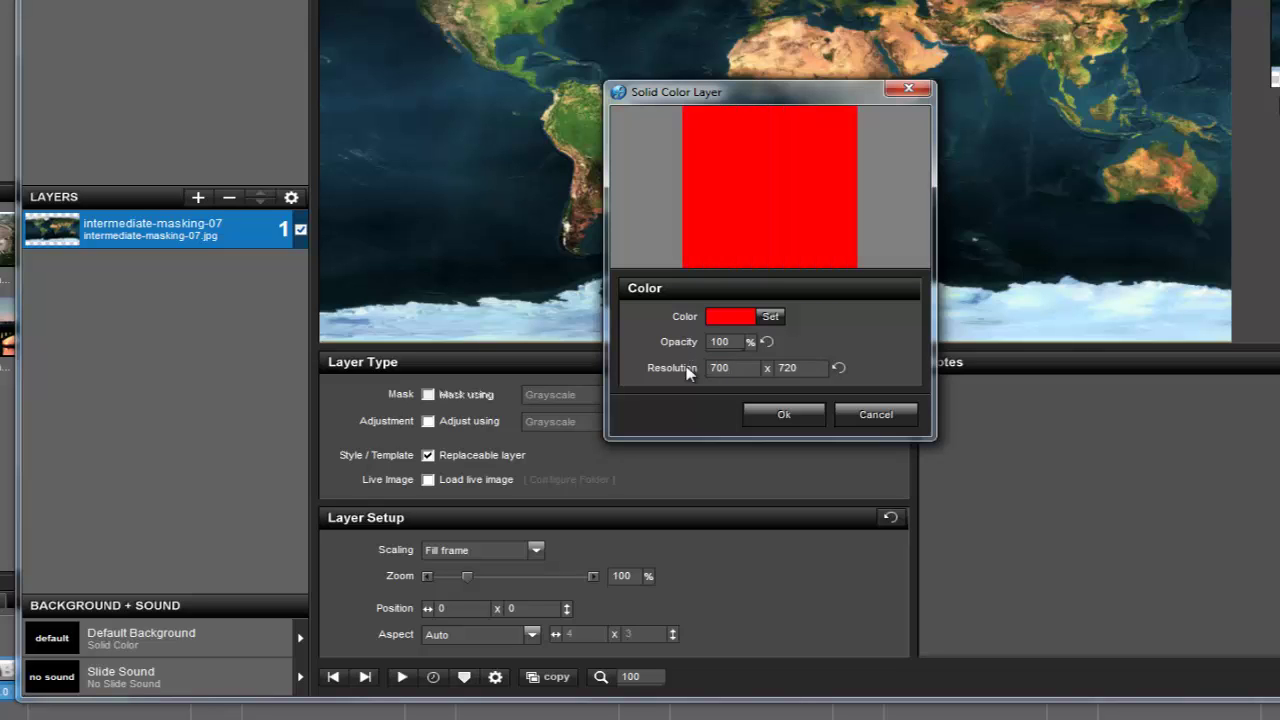
{"action": "double_click", "coordinate": [805, 368]}
{"action": "type", "text": "700"}
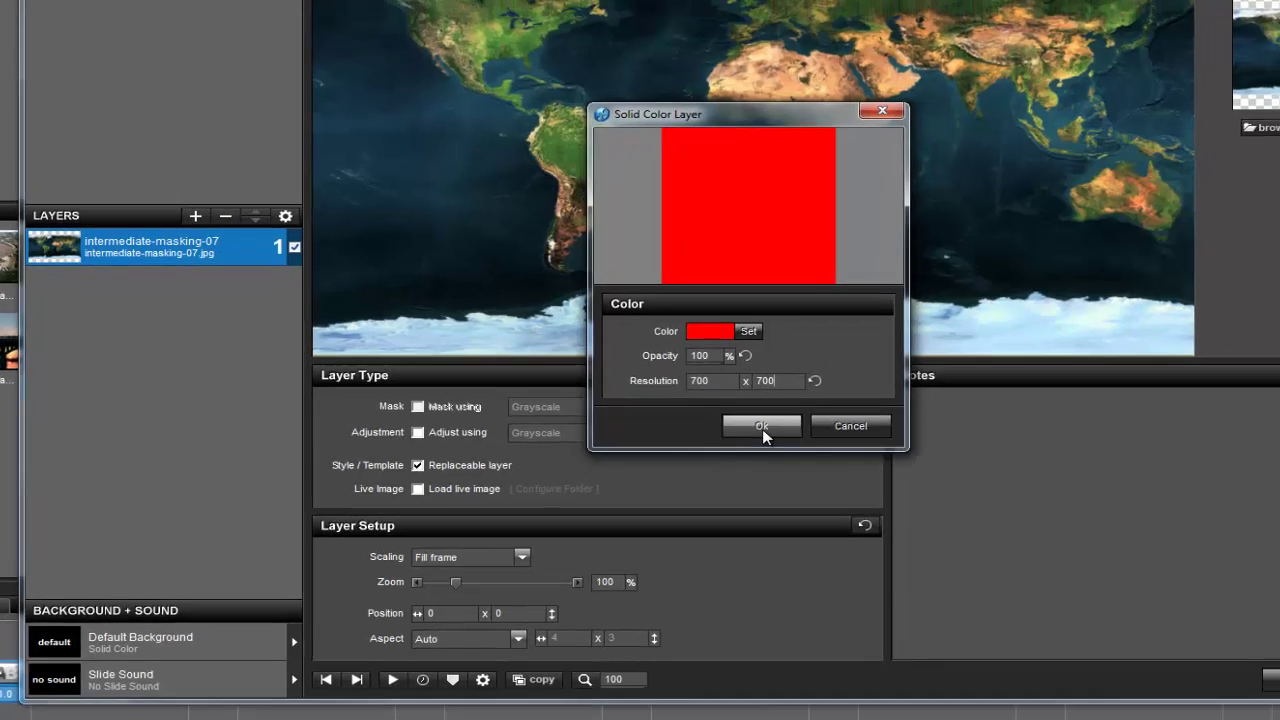
{"action": "left_click", "coordinate": [784, 414]}
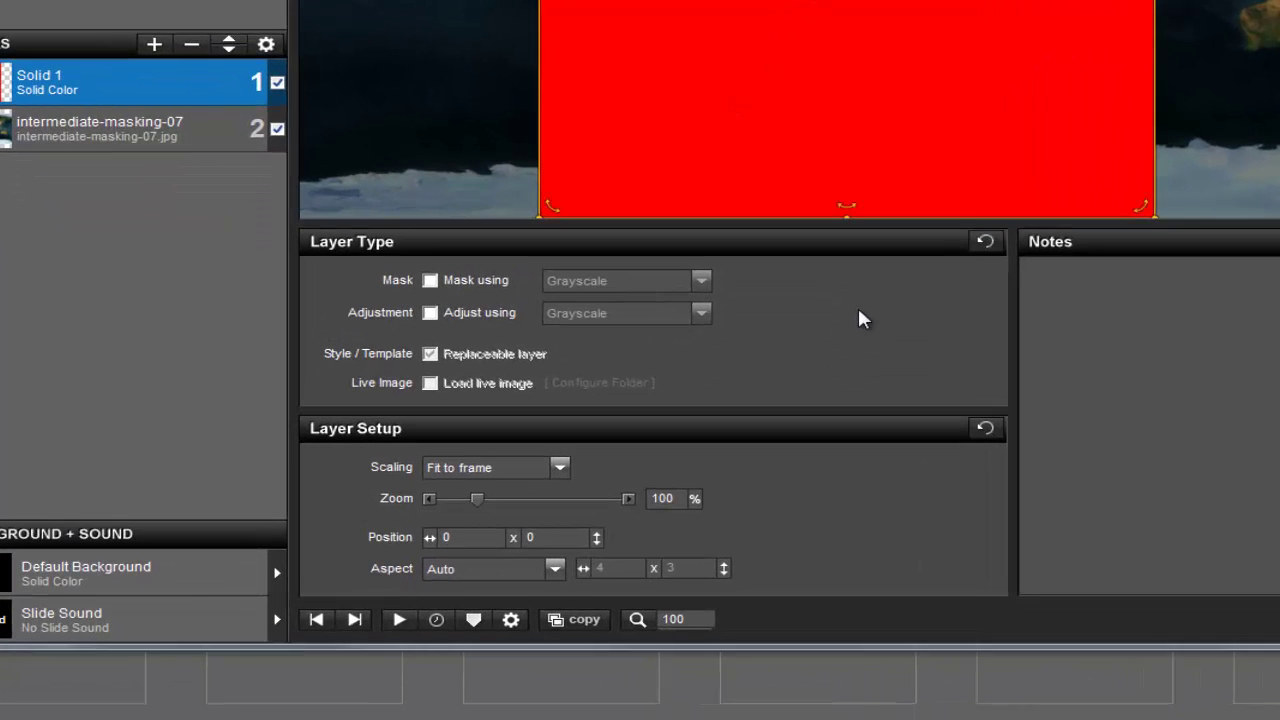
- Turn Solid 1 into a Transparency mask over the world map layer
{"action": "left_click", "coordinate": [430, 281]}
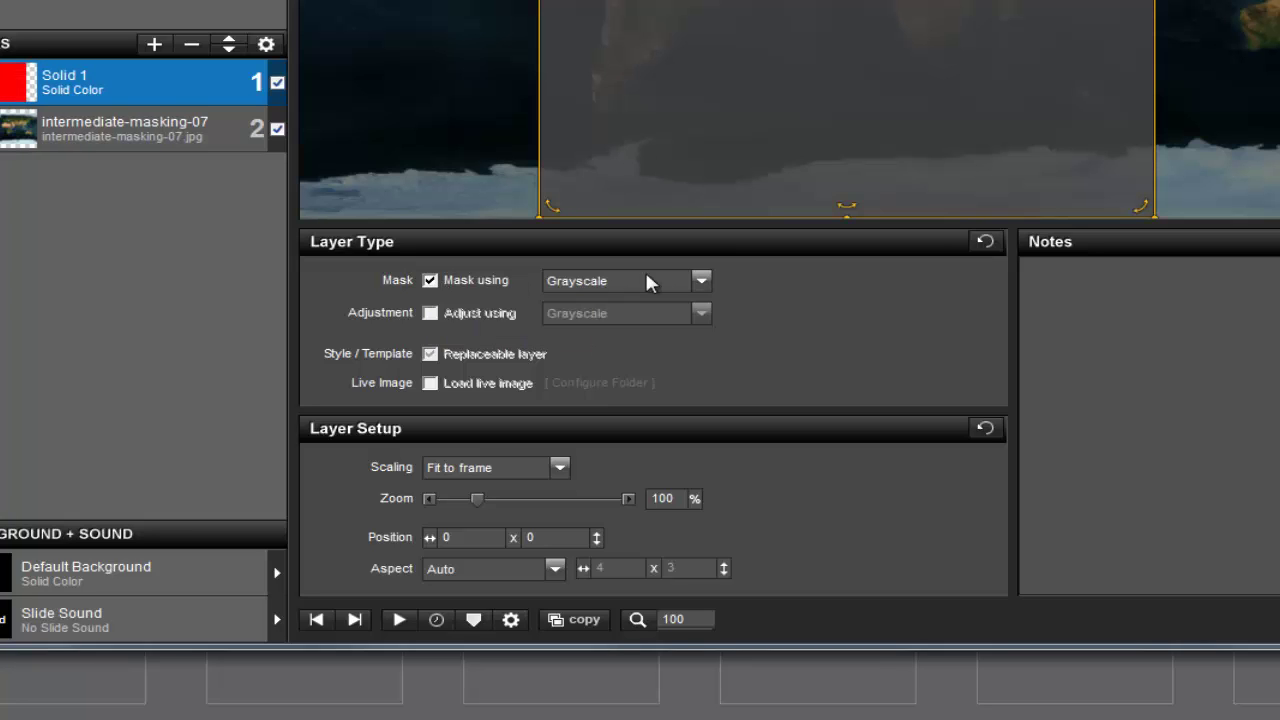
{"action": "left_click", "coordinate": [700, 284]}
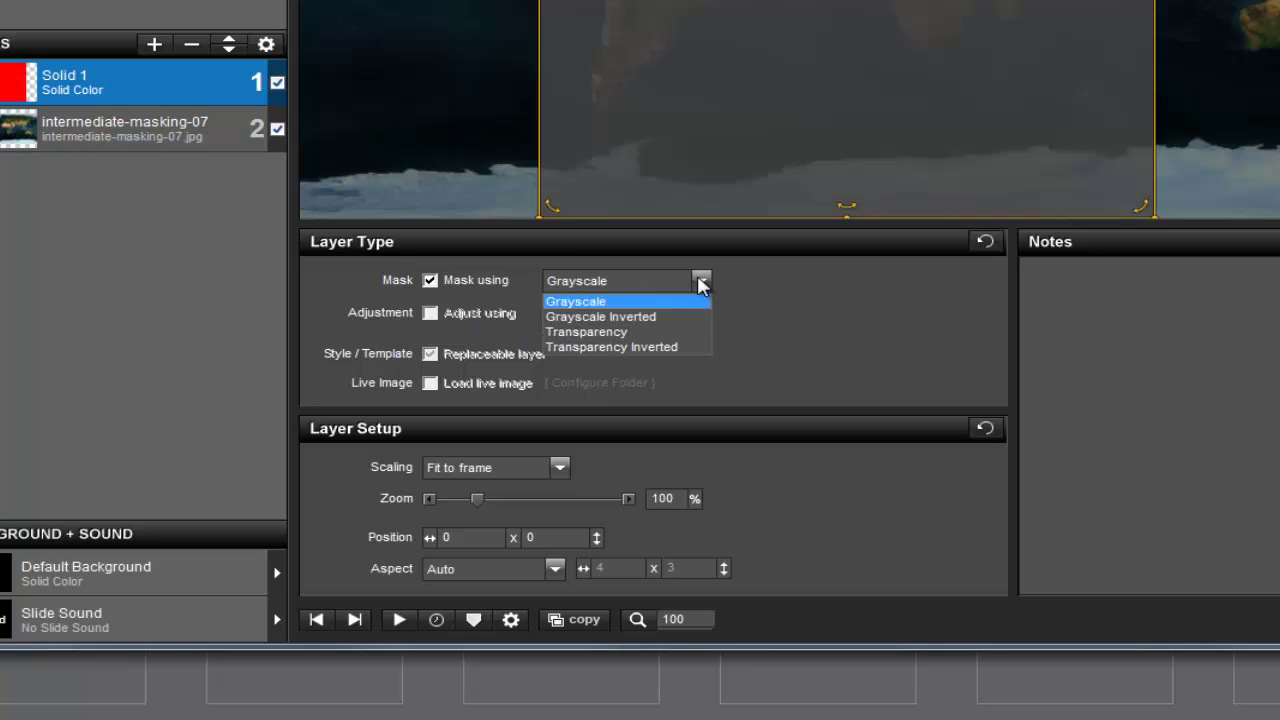
{"action": "left_click", "coordinate": [643, 343]}
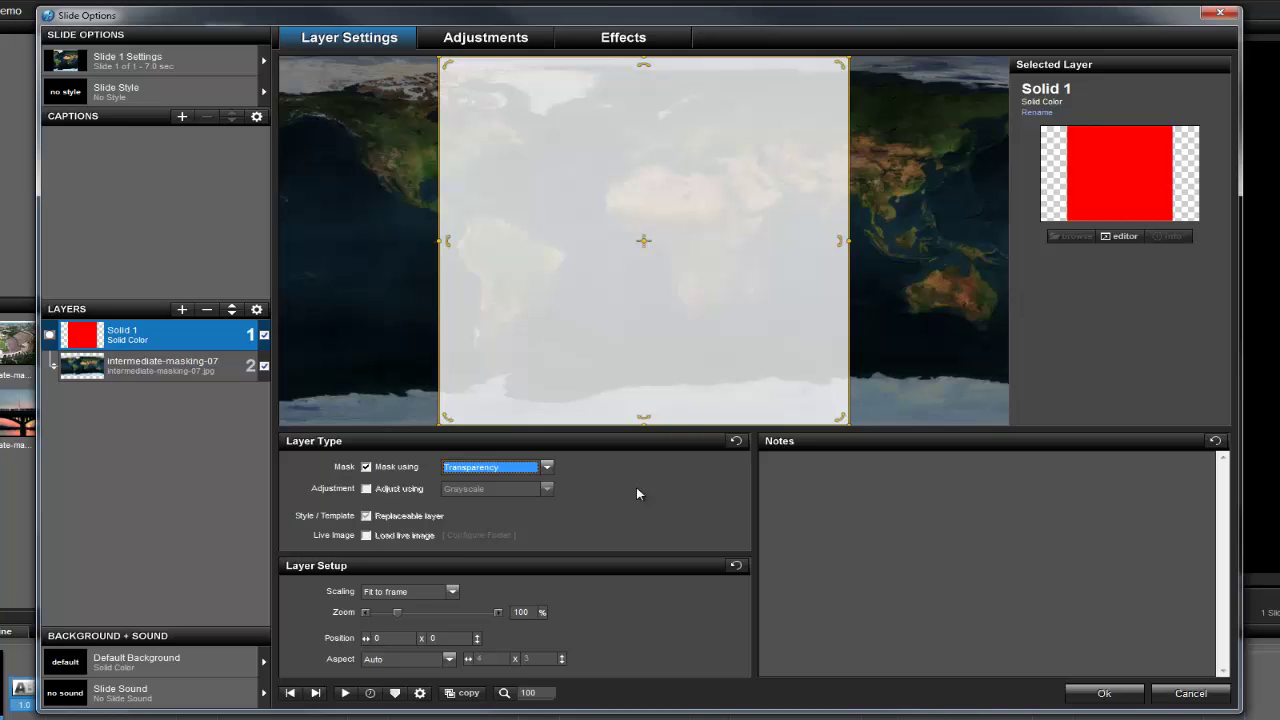
- Preview the masked slide and drag the red square mask to the centre of the map
{"action": "left_click", "coordinate": [345, 693]}
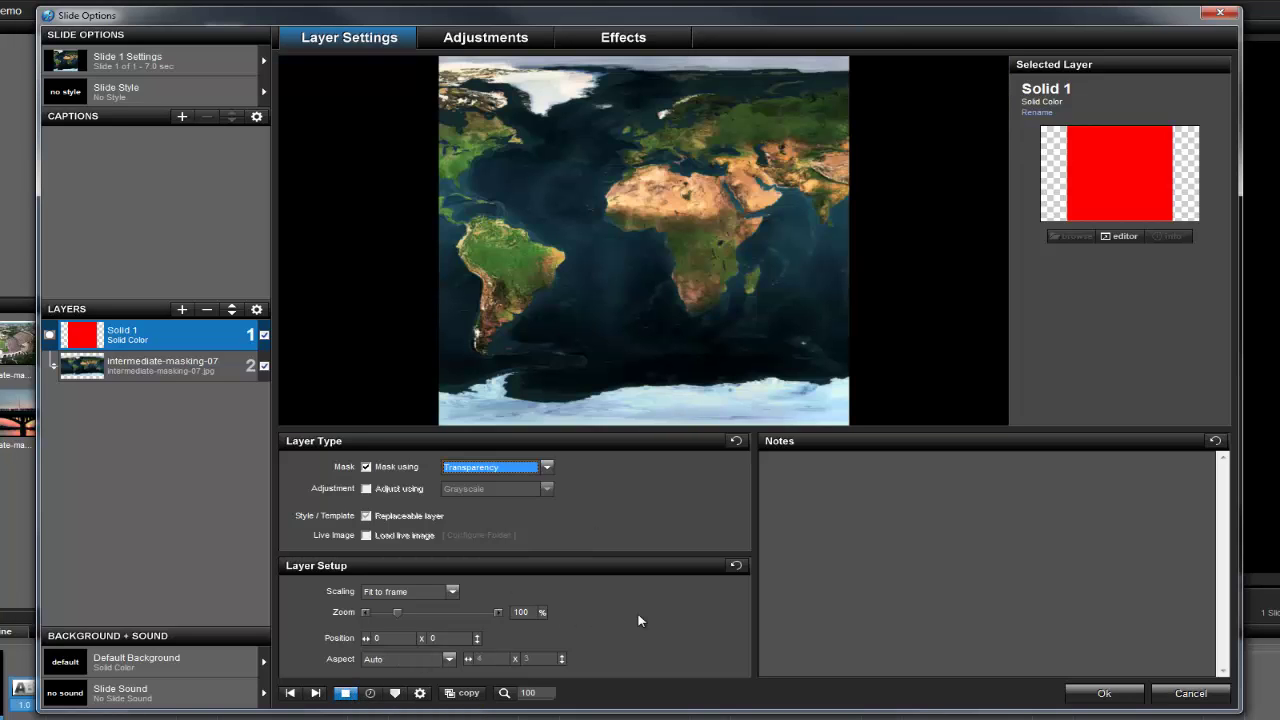
{"action": "left_click", "coordinate": [178, 370]}
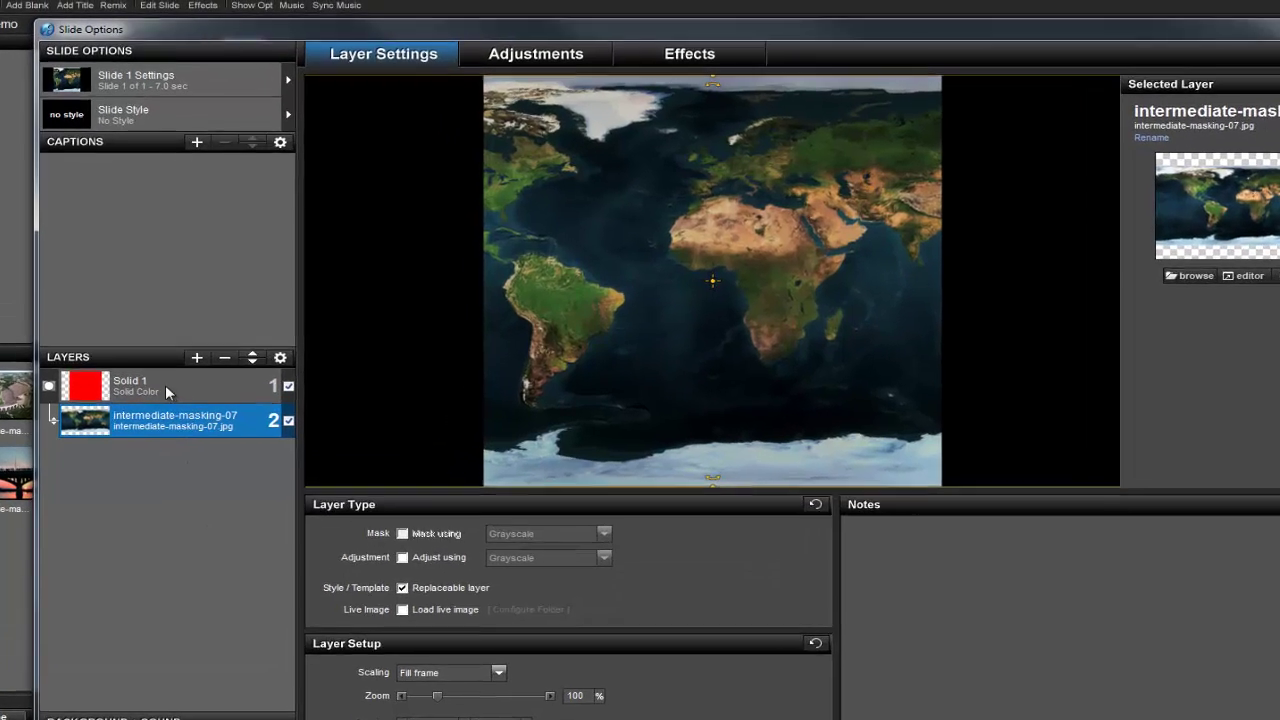
{"action": "left_click", "coordinate": [165, 390]}
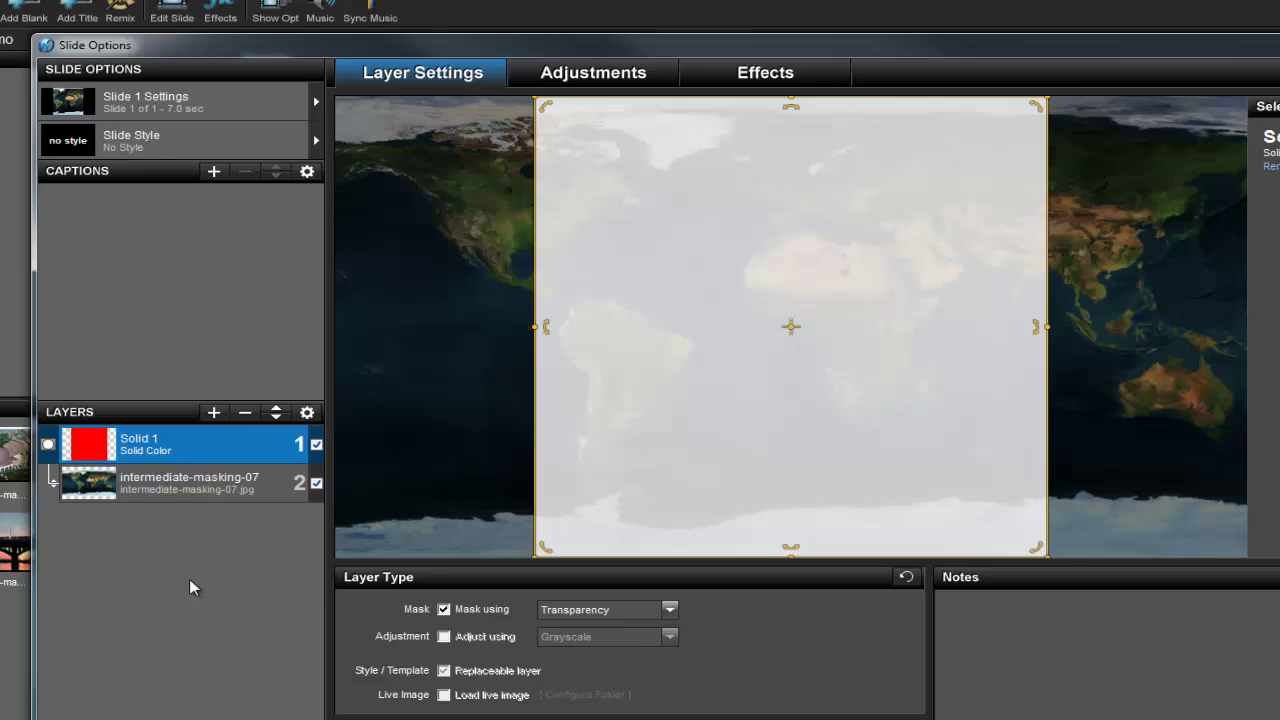
{"action": "left_click_drag", "start_coordinate": [723, 391], "coordinate": [543, 389]}
{"action": "left_click", "coordinate": [227, 478]}
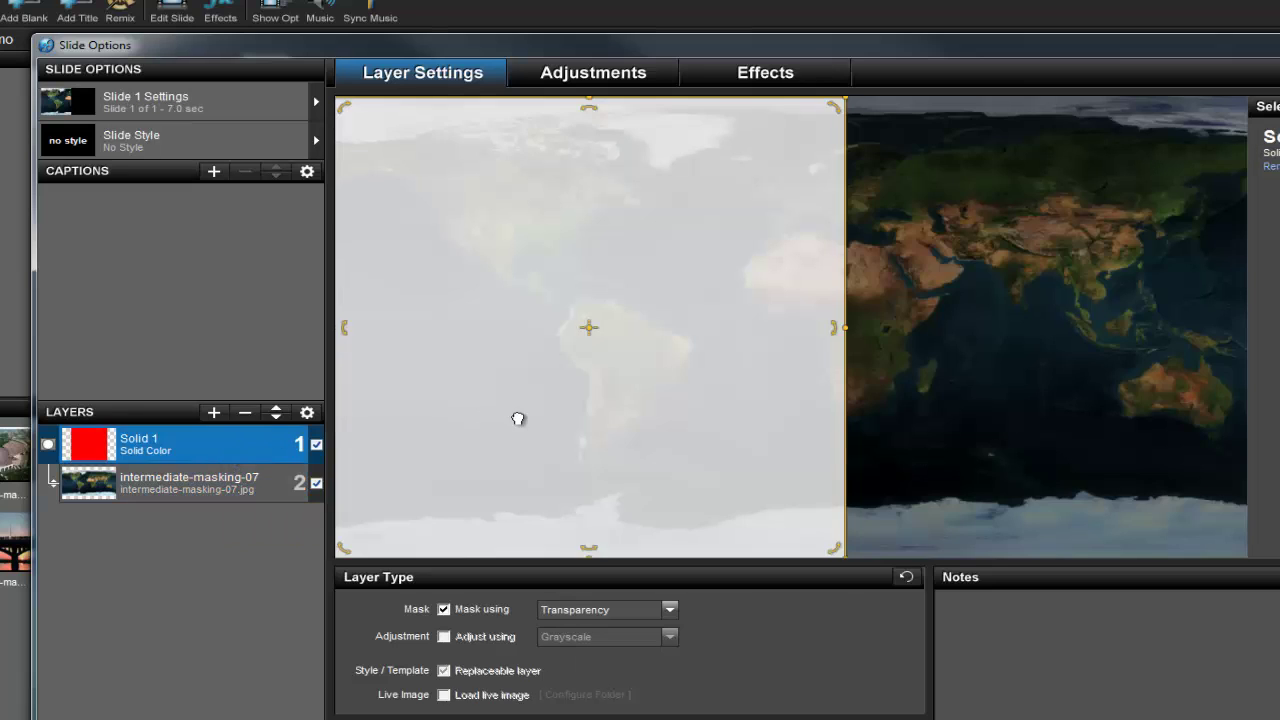
{"action": "left_click_drag", "start_coordinate": [517, 417], "coordinate": [705, 418]}
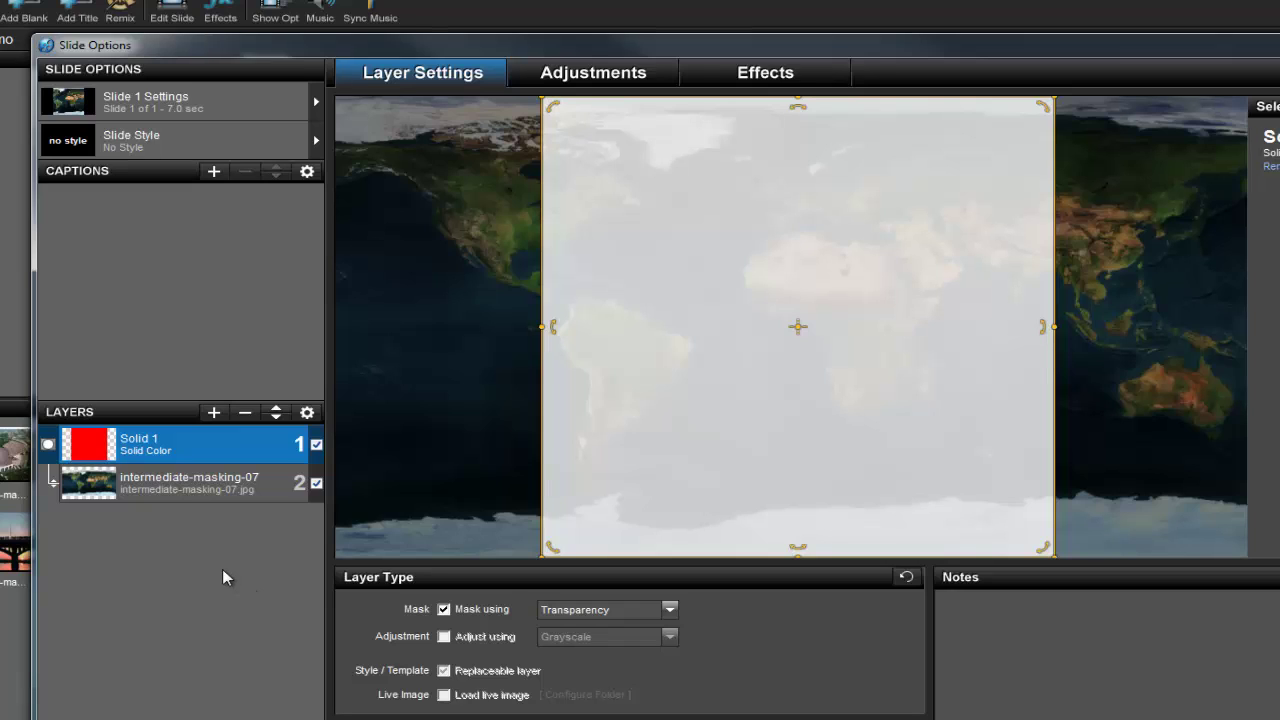
{"action": "left_click", "coordinate": [577, 80]}
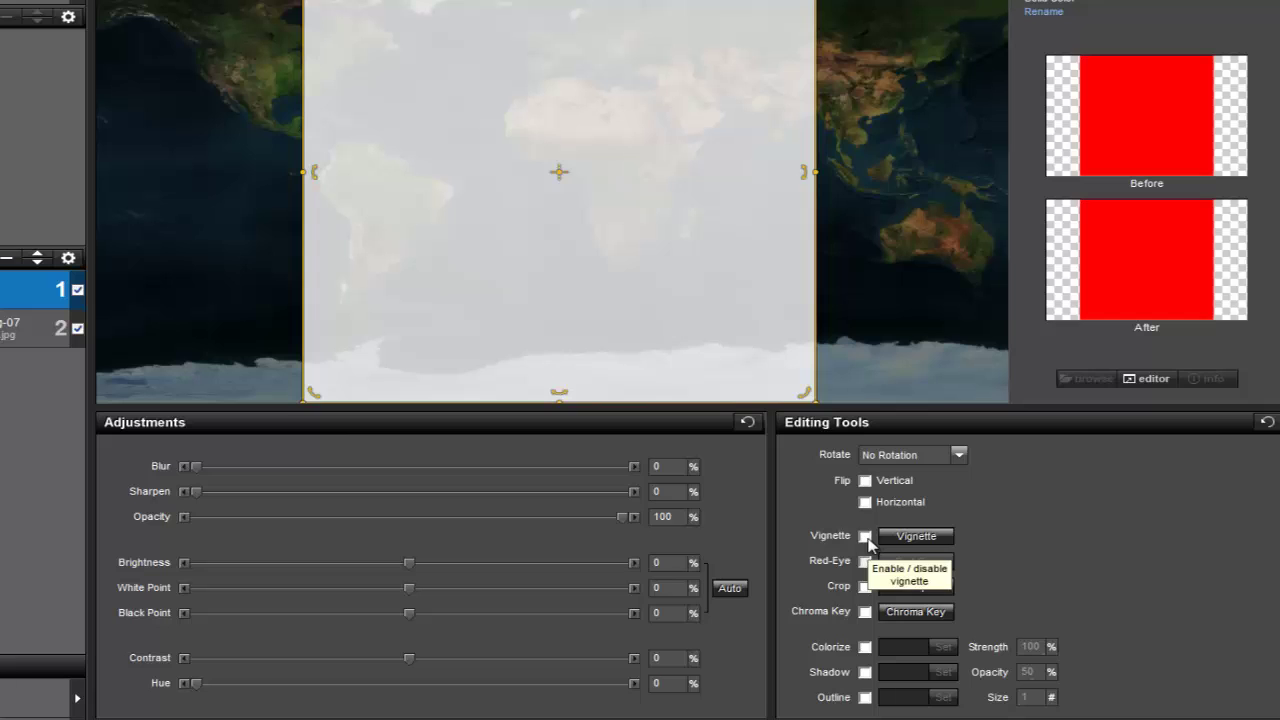
- Enable a vignette on the red mask with its shape set to Ellipse
{"action": "left_click", "coordinate": [866, 537]}
{"action": "left_click", "coordinate": [908, 540]}
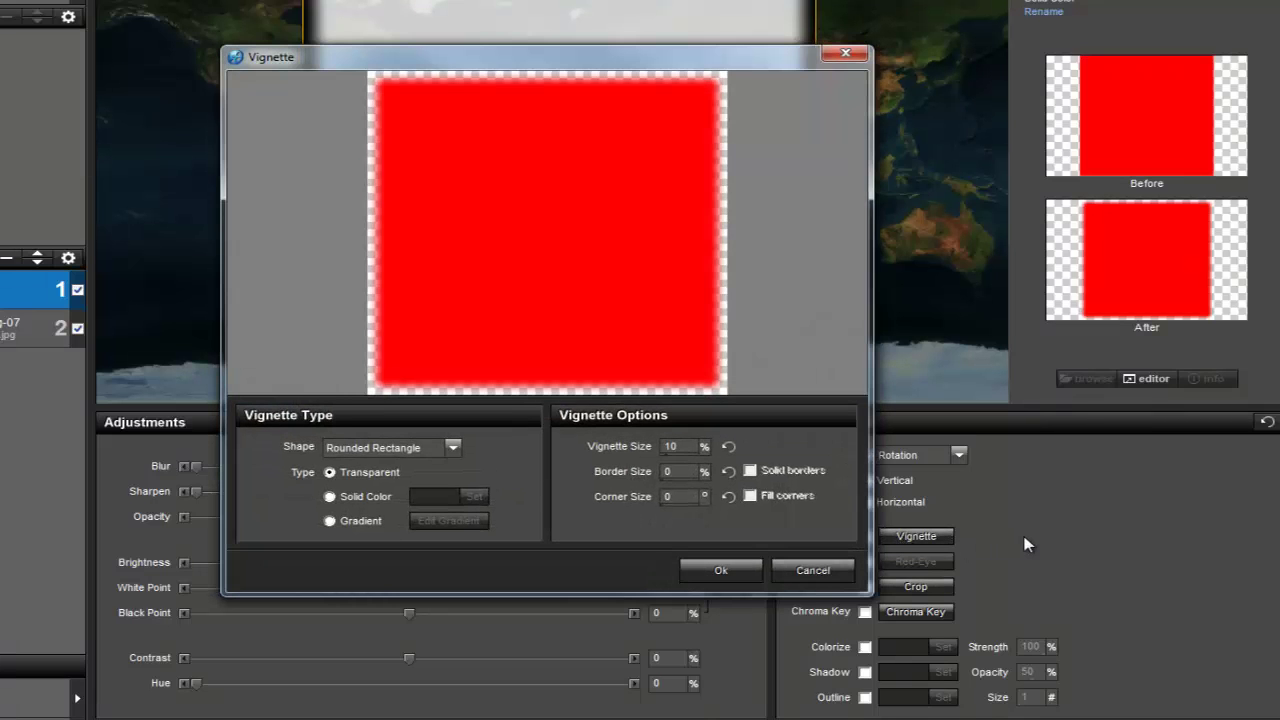
{"action": "left_click", "coordinate": [455, 450]}
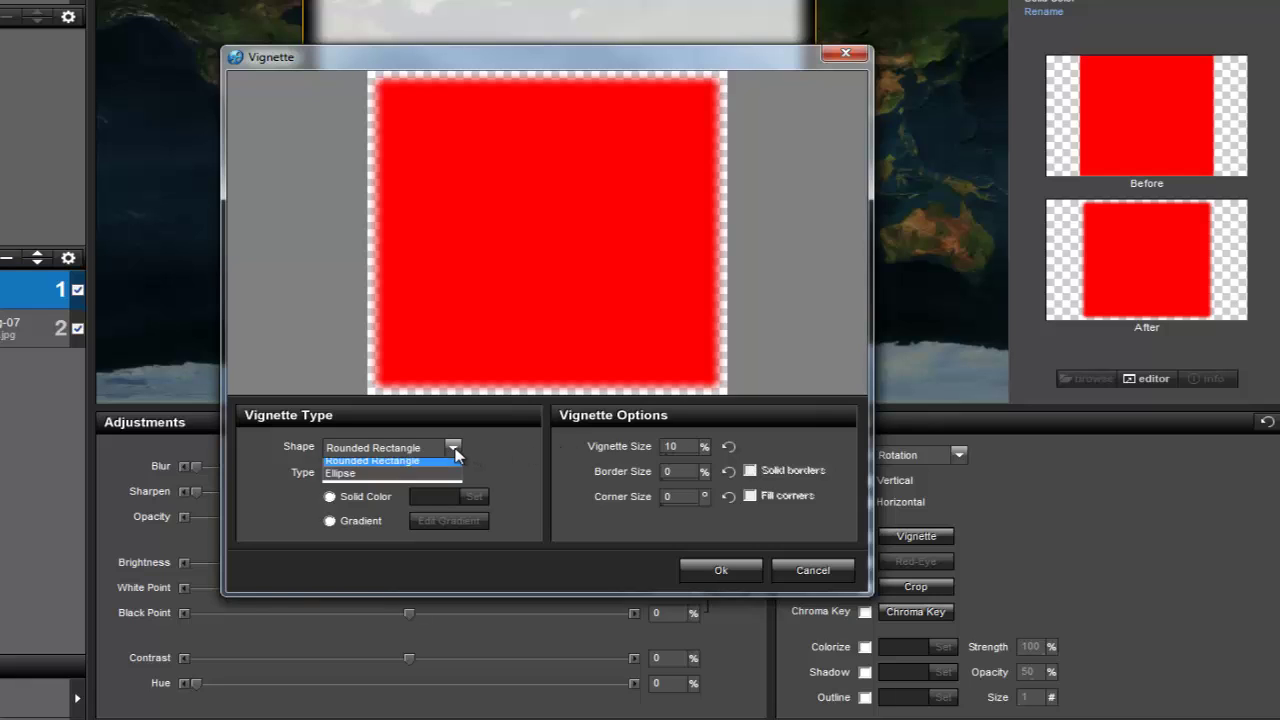
{"action": "left_click", "coordinate": [430, 478]}
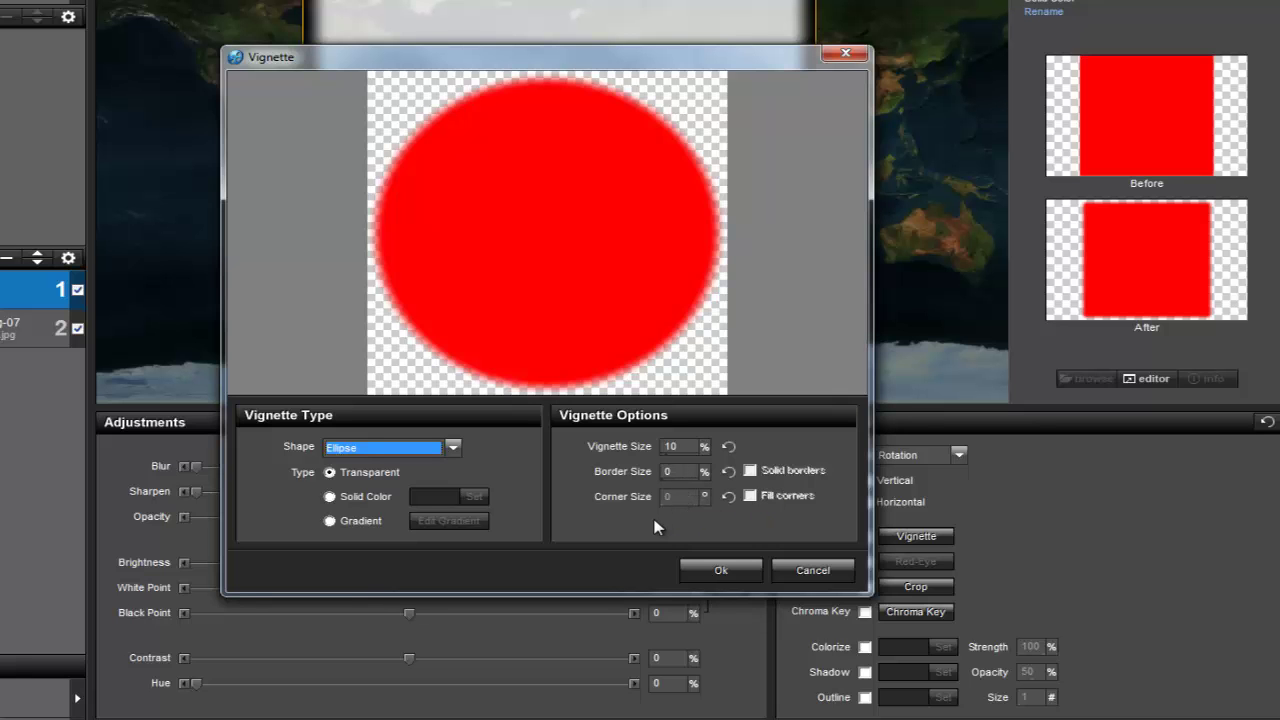
{"action": "left_click", "coordinate": [720, 571]}
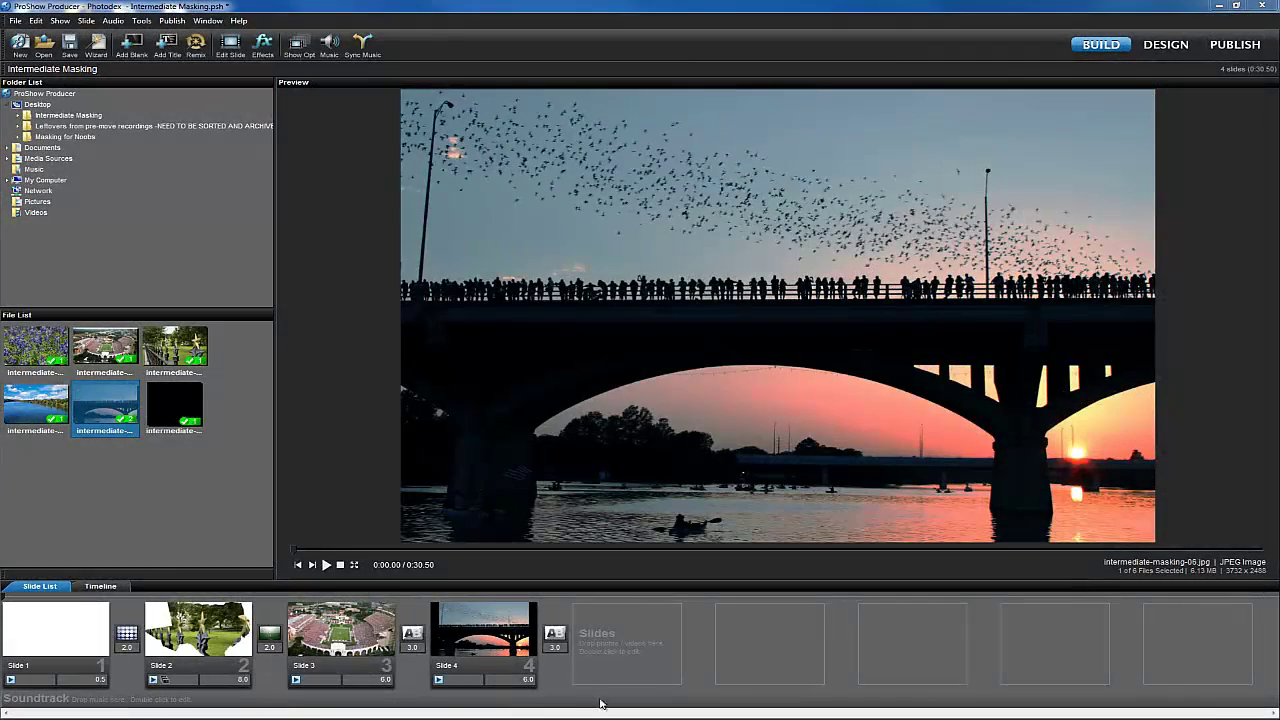
- Play the show from the start in the preview
{"action": "left_click", "coordinate": [326, 564]}
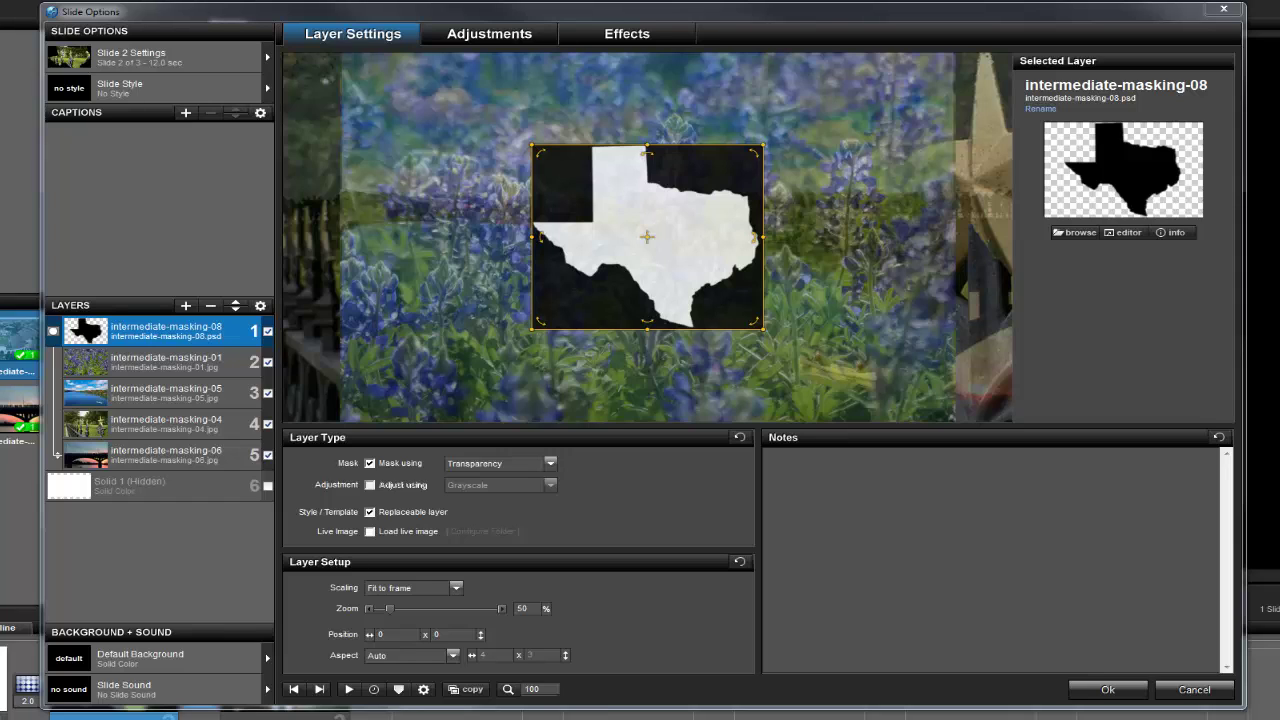
- Inspect the flower, river and intermediate-masking-04 photo layers inside the Texas mask
{"action": "left_click", "coordinate": [130, 361]}
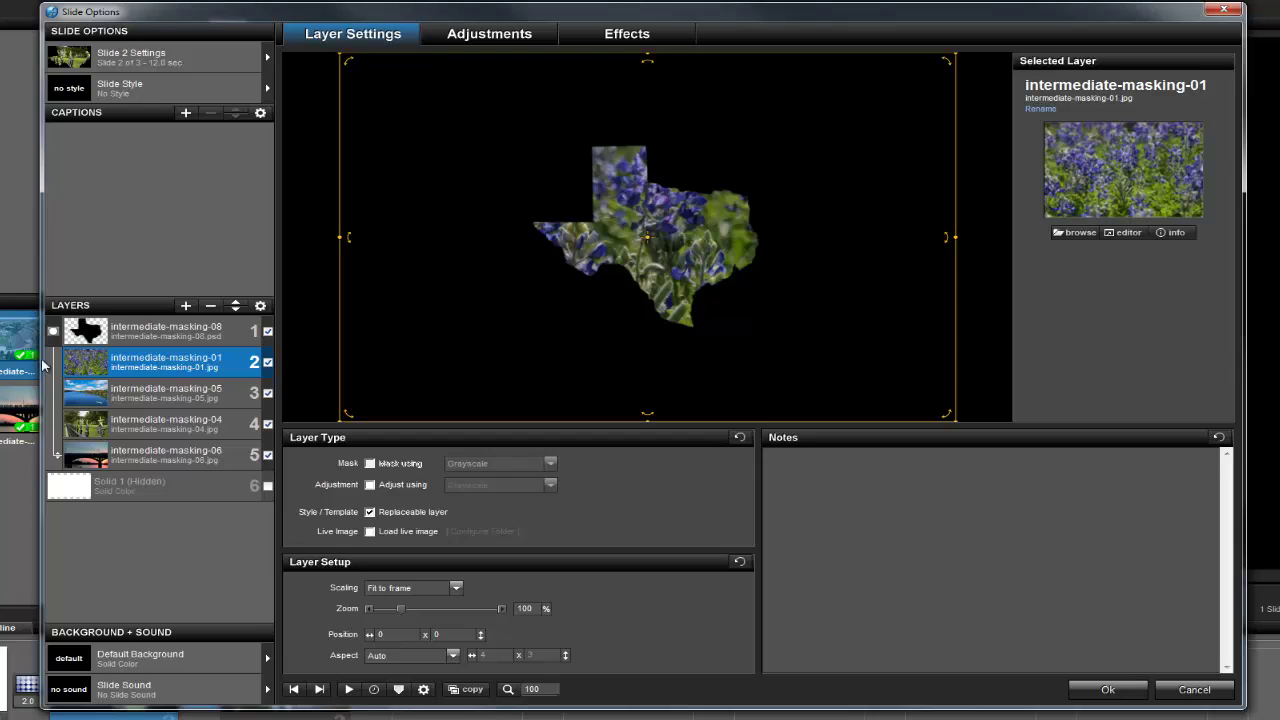
{"action": "left_click", "coordinate": [122, 392]}
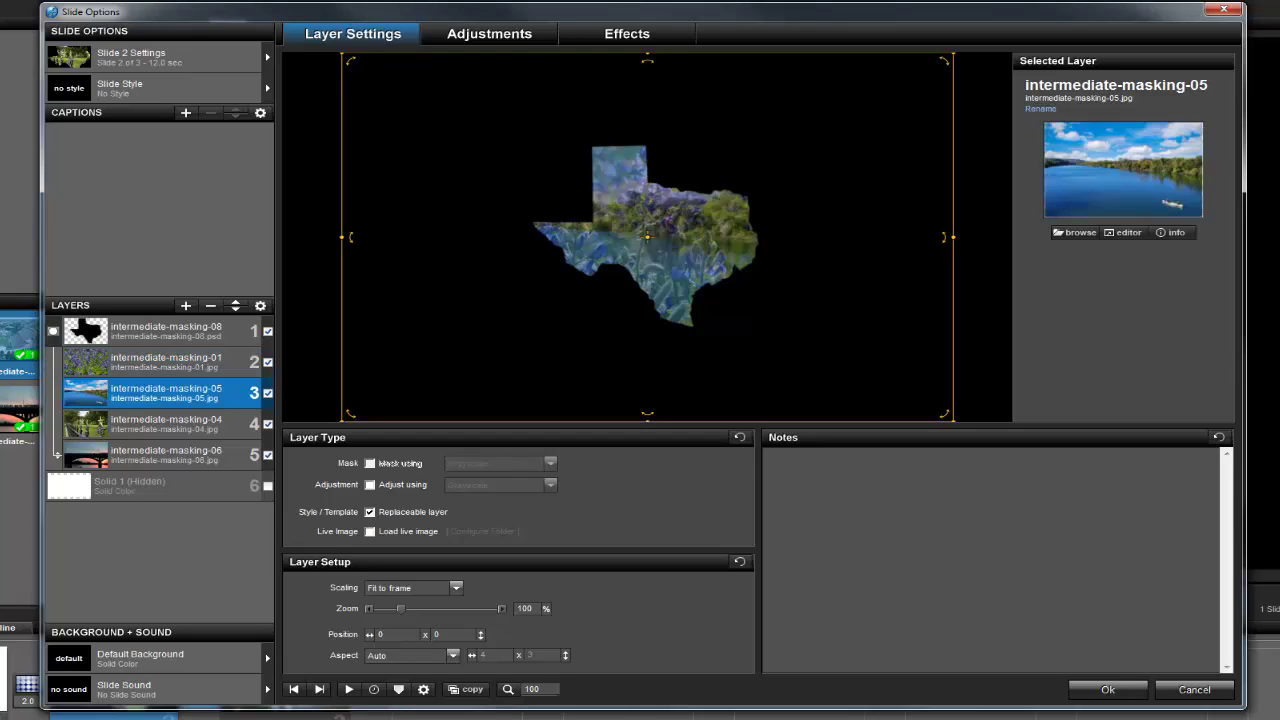
{"action": "left_click", "coordinate": [124, 428]}
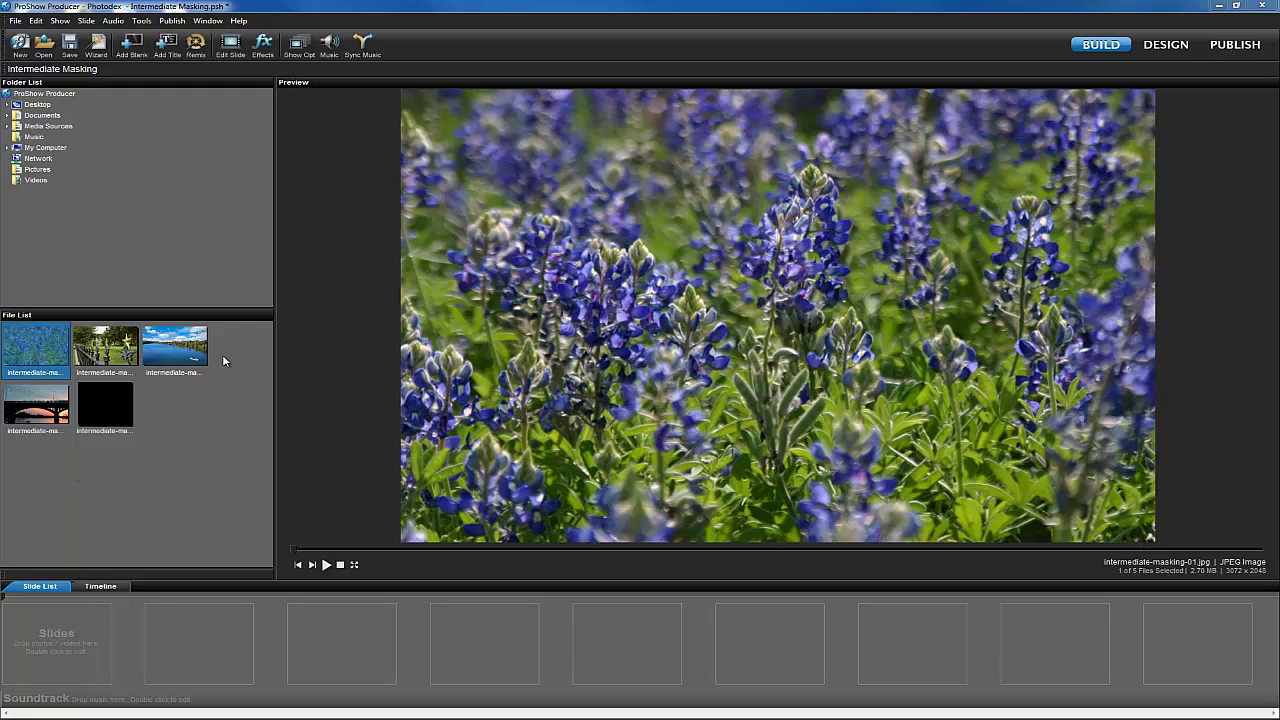
- Combine all five images into one new Slide 1 and open its Slide Options
{"action": "left_click_drag", "start_coordinate": [225, 440], "coordinate": [59, 631]}
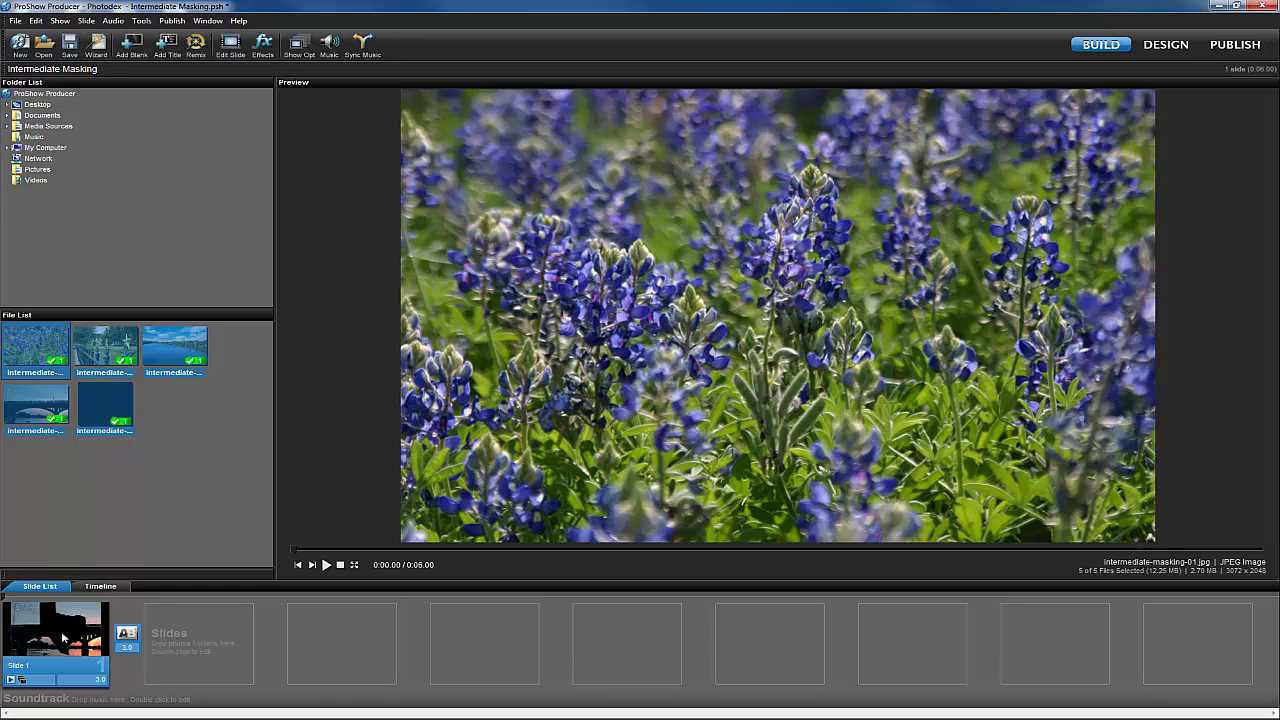
{"action": "double_click", "coordinate": [108, 657]}
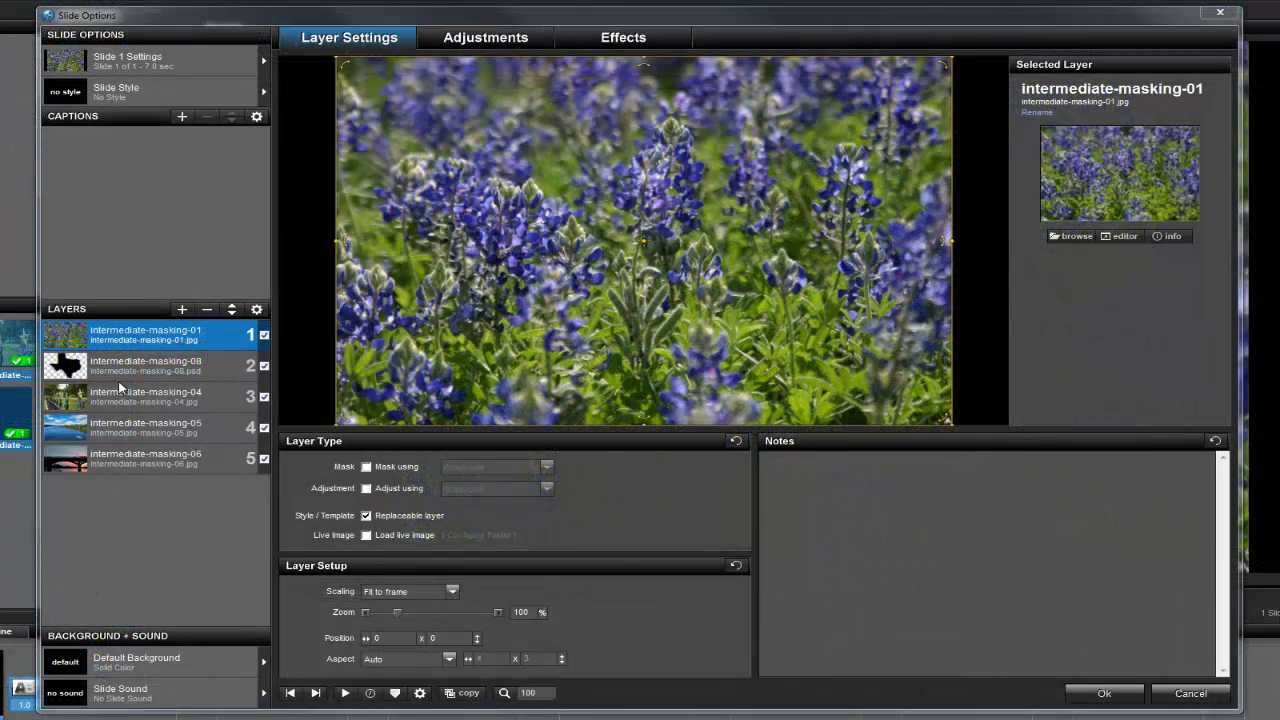
- Move the intermediate-masking-08 Texas layer to layer 1, then open the slide background settings
{"action": "left_click", "coordinate": [172, 366]}
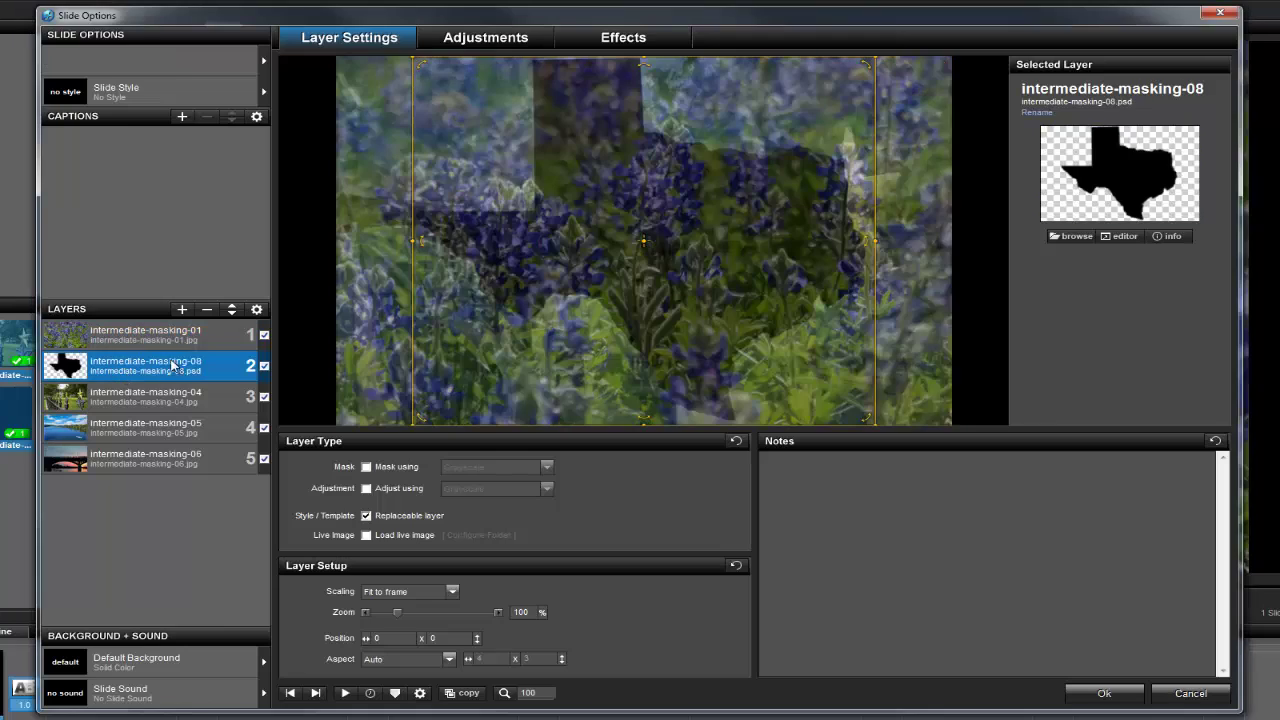
{"action": "left_click", "coordinate": [233, 307]}
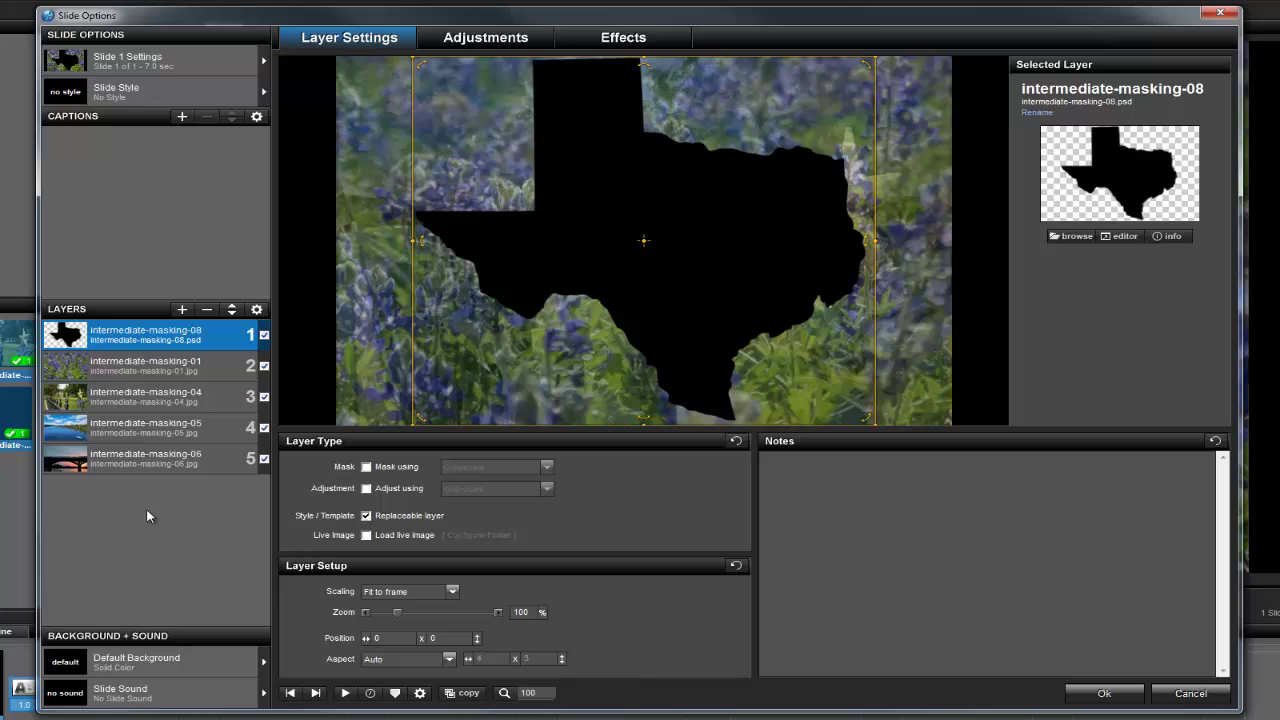
{"action": "left_click", "coordinate": [126, 658]}
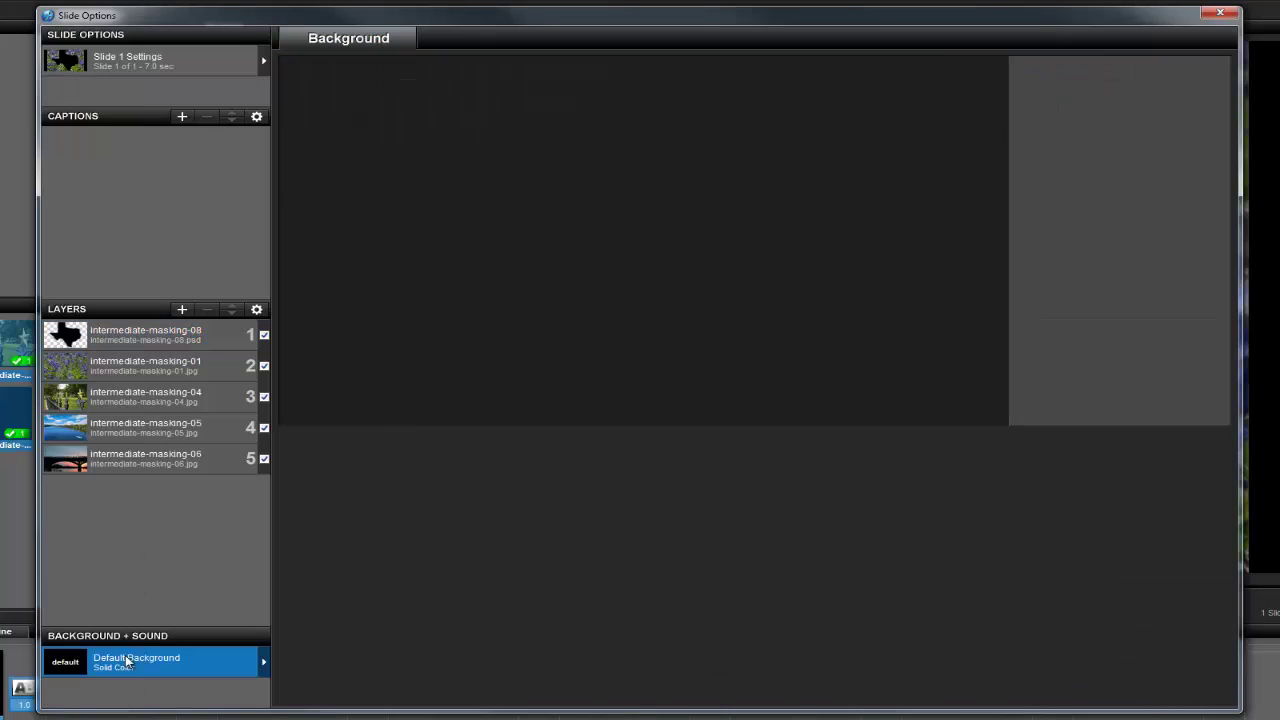
- Give slide 1 a solid white background, then reselect the intermediate-masking-08 Texas layer
{"action": "left_click", "coordinate": [295, 487]}
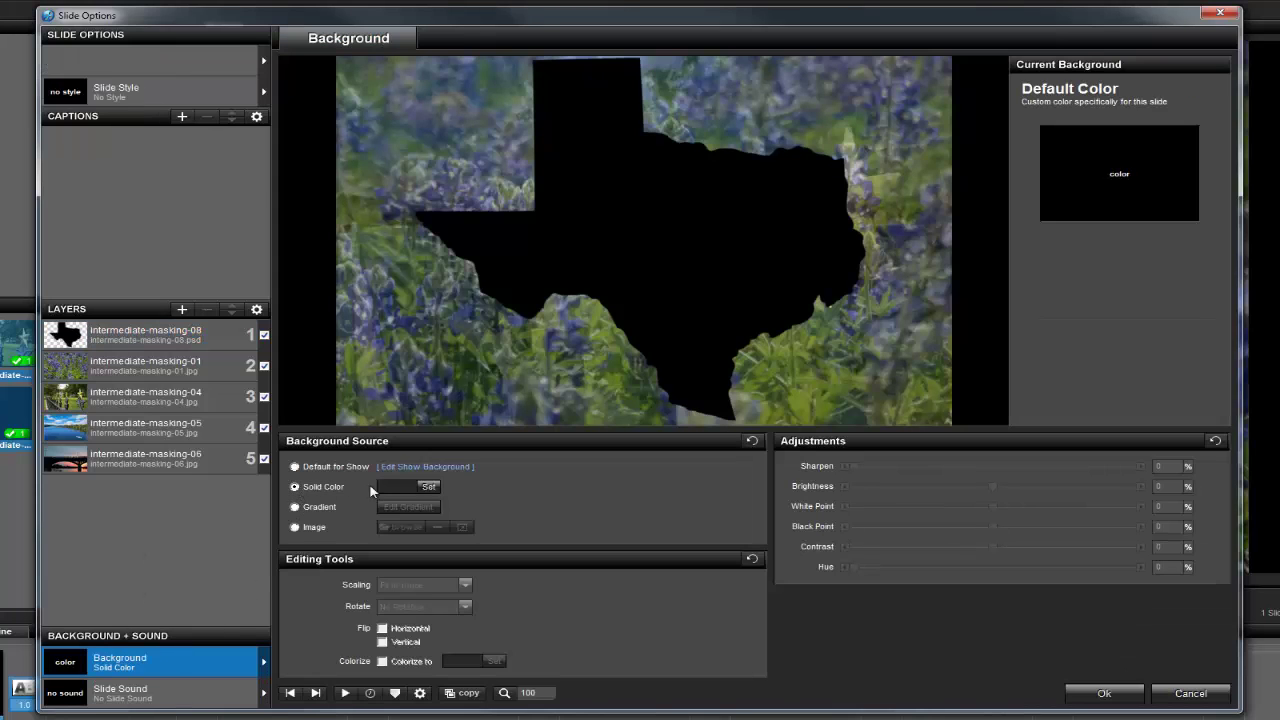
{"action": "left_click", "coordinate": [428, 489]}
{"action": "left_click", "coordinate": [420, 540]}
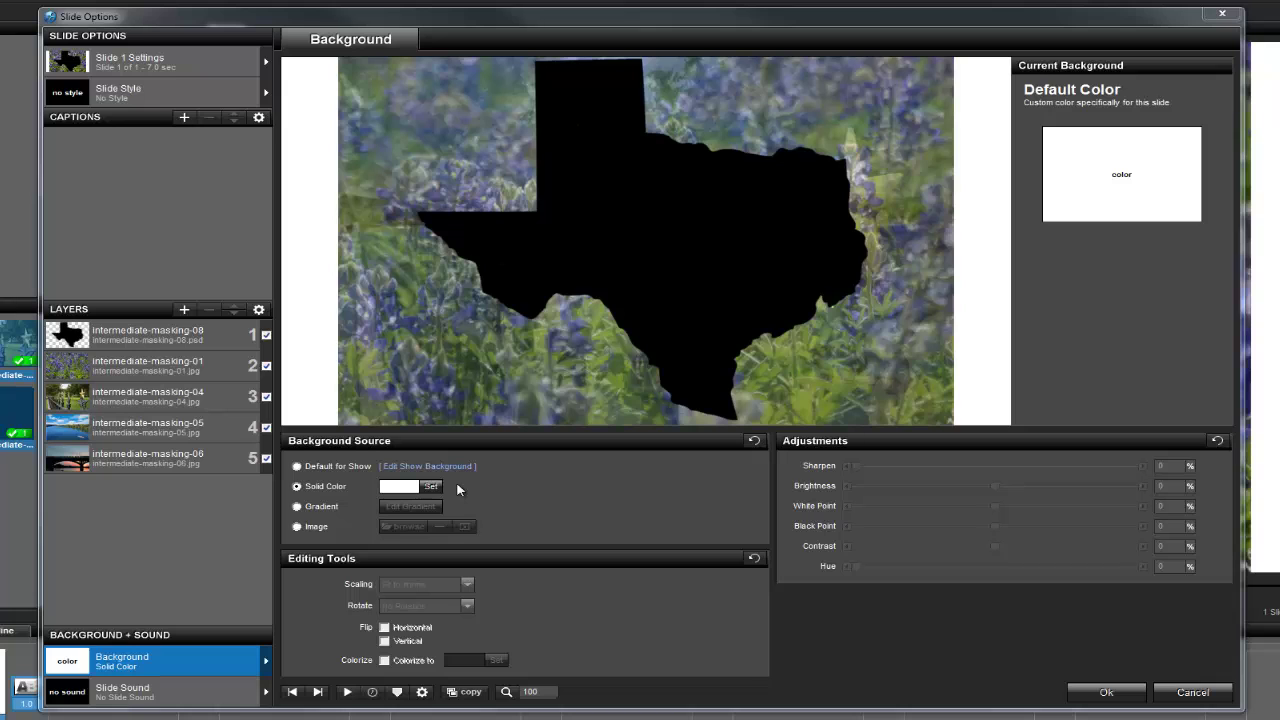
{"action": "left_click", "coordinate": [198, 342]}
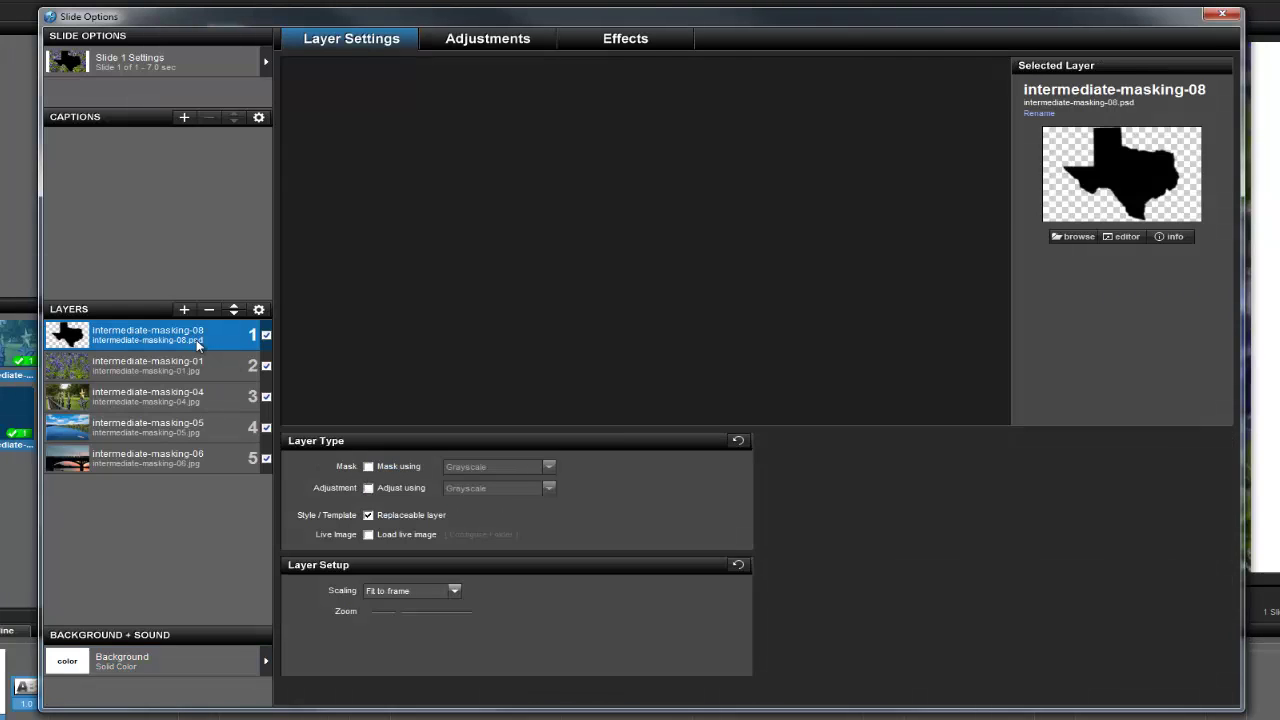
- Make the Texas layer a transparency mask covering photo layers 2 through 5
{"action": "left_click", "coordinate": [368, 466]}
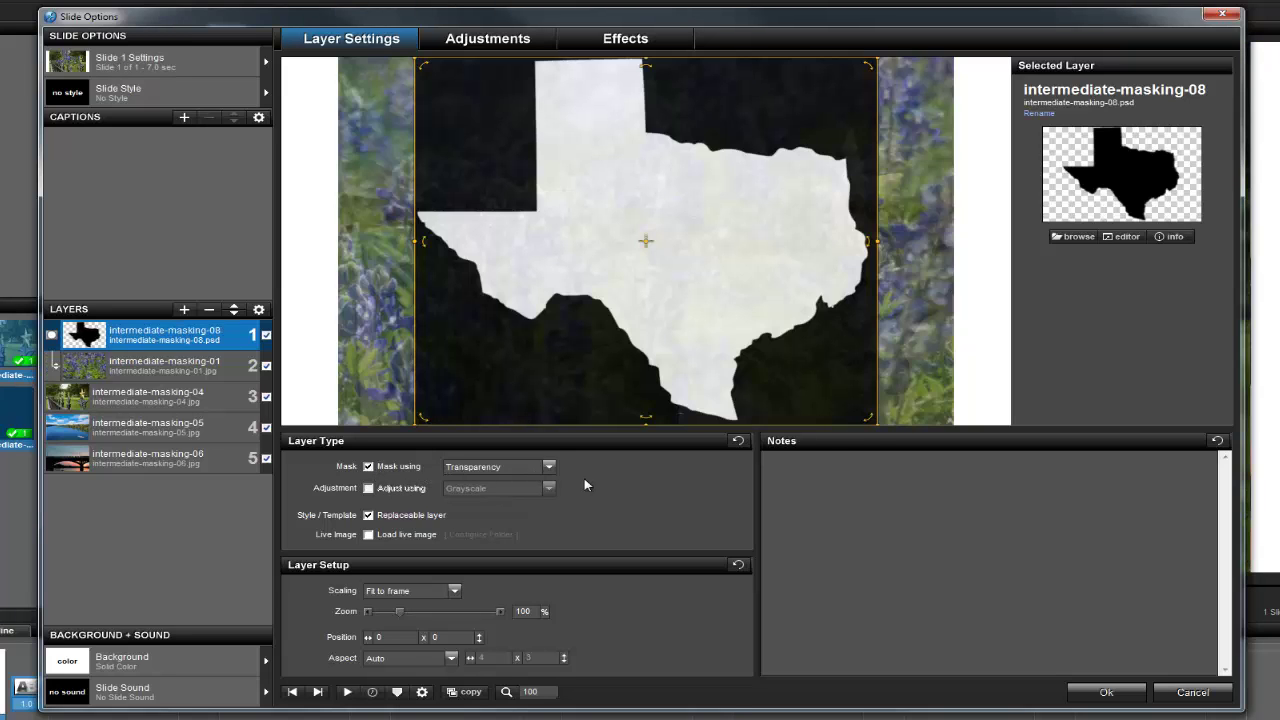
{"action": "left_click", "coordinate": [206, 375]}
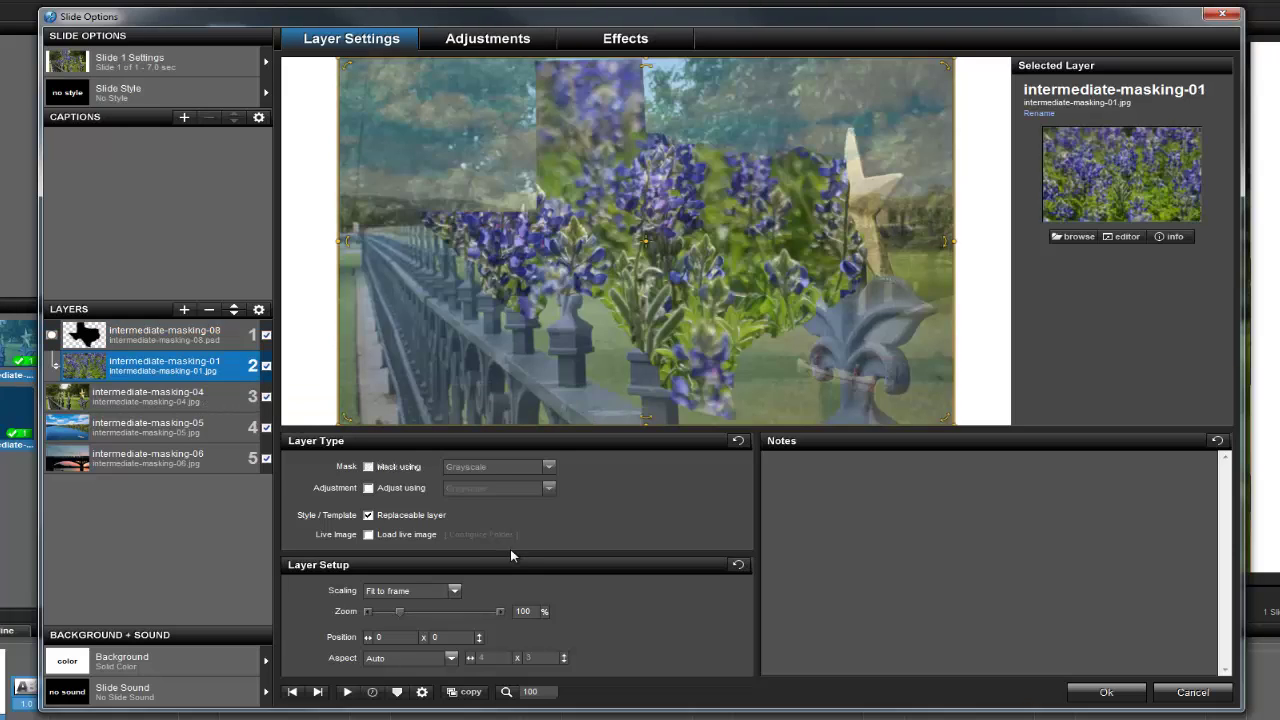
{"action": "left_click", "coordinate": [183, 345]}
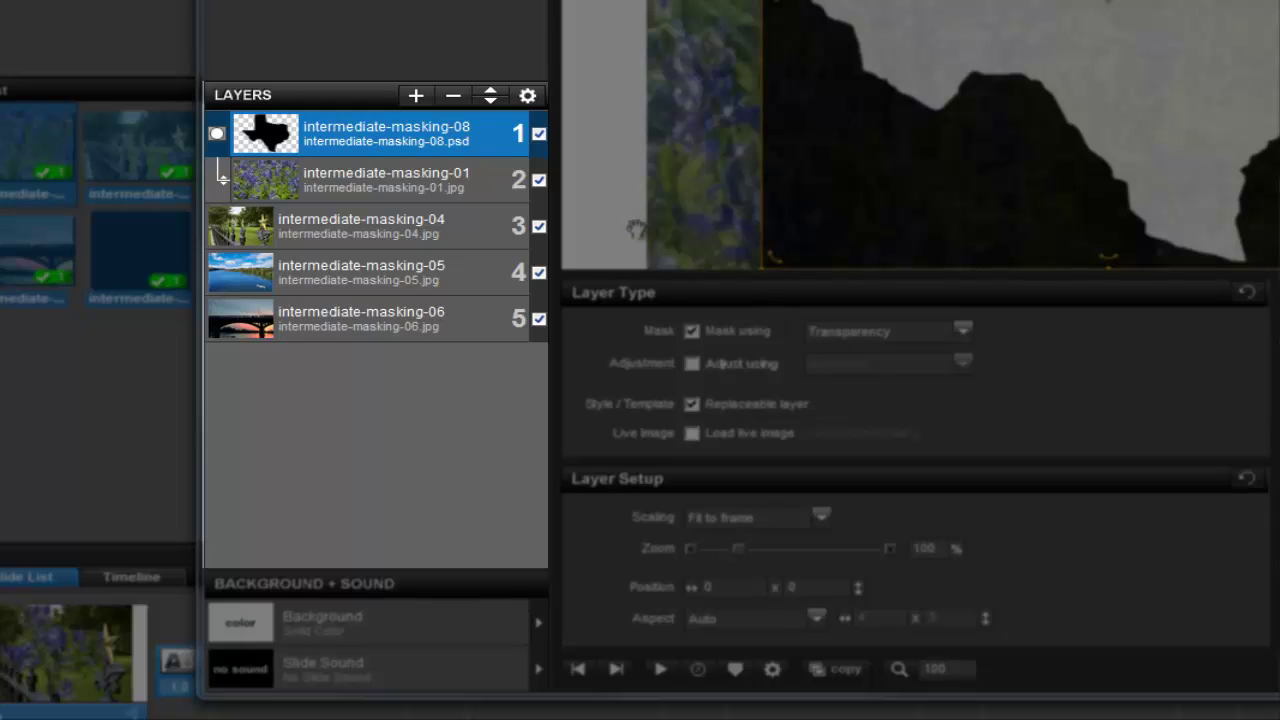
{"action": "left_click", "coordinate": [221, 178]}
{"action": "left_click_drag", "start_coordinate": [221, 178], "coordinate": [222, 343]}
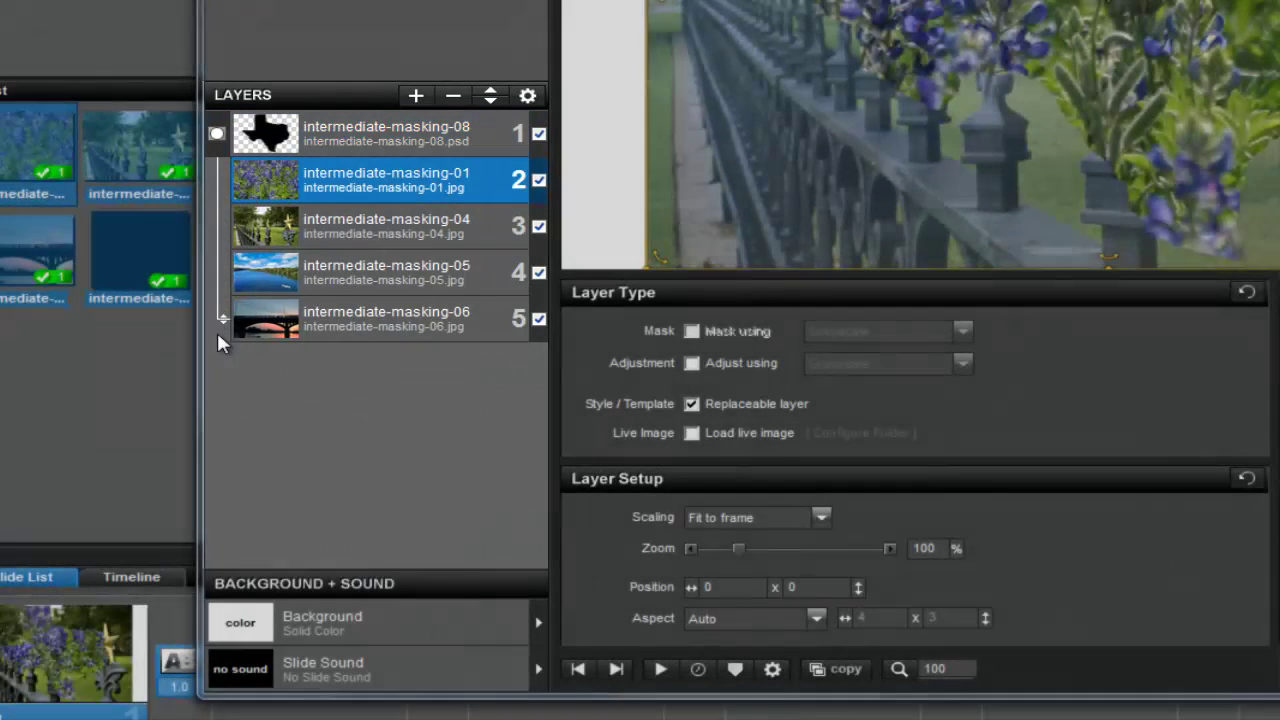
{"action": "left_click", "coordinate": [218, 335]}
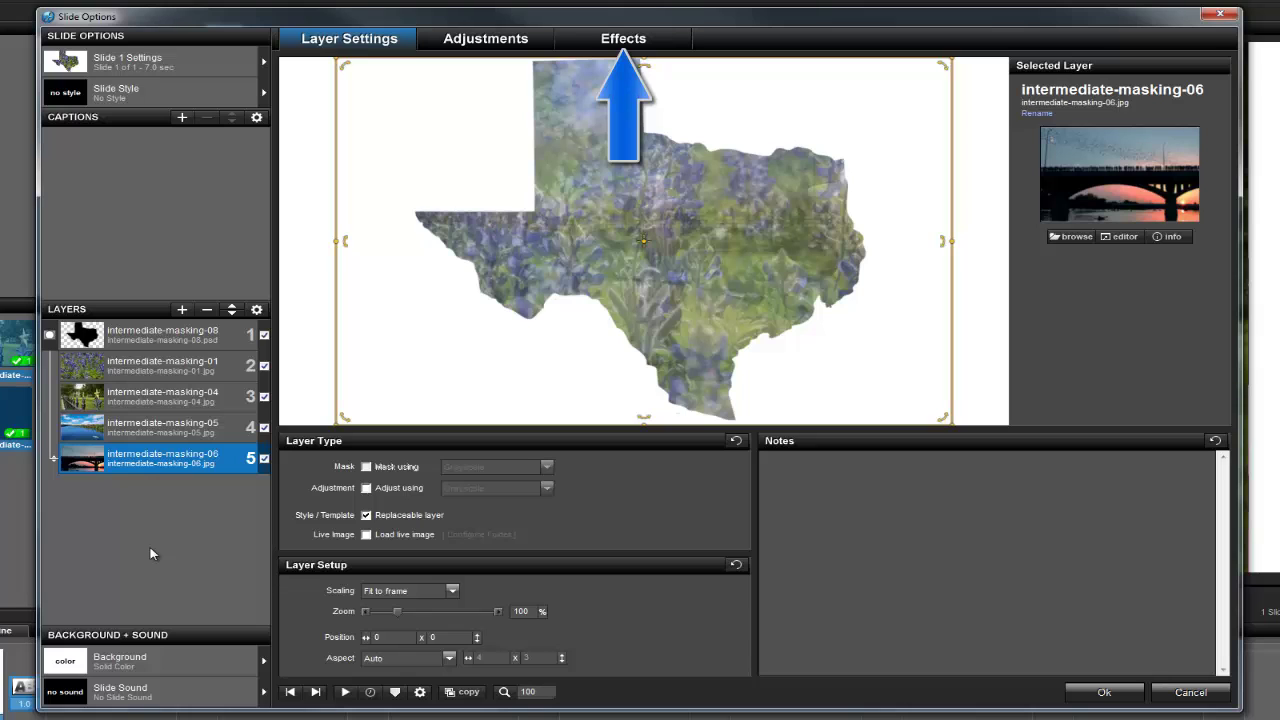
- In Effects, end the bluebonnet photo layer at about 2.5 seconds with a Crossfade out
{"action": "left_click", "coordinate": [617, 38]}
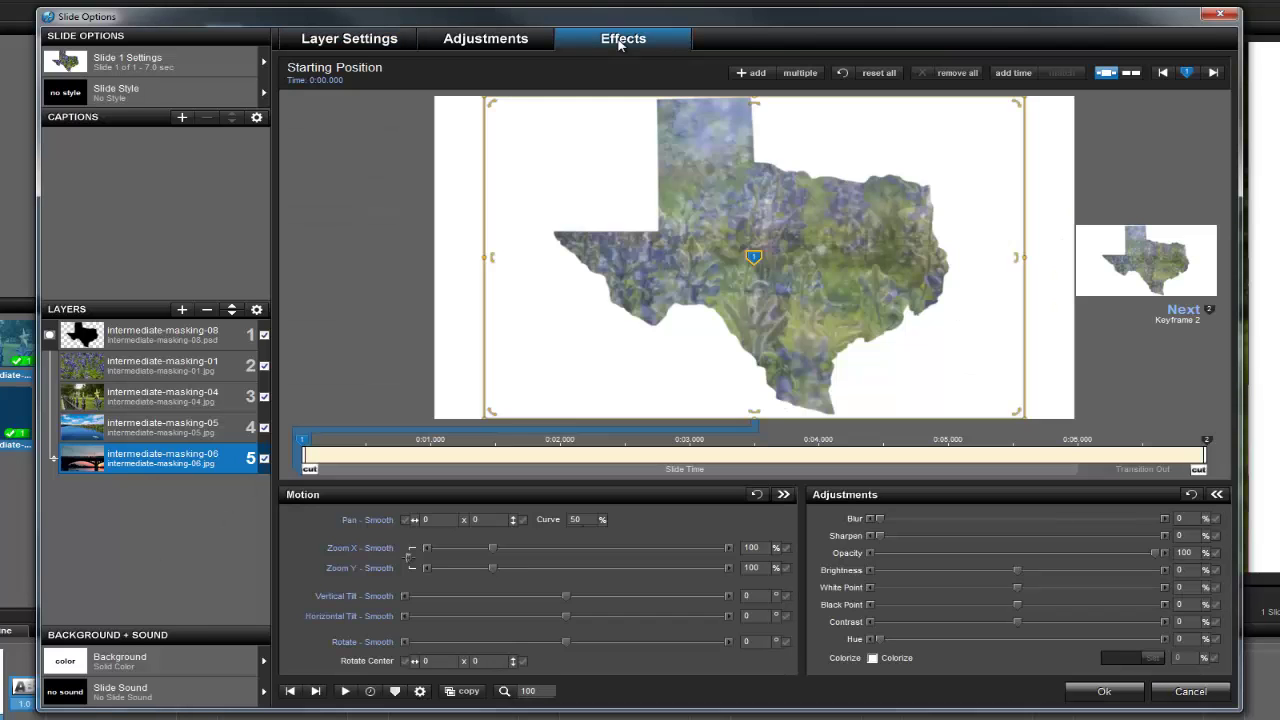
{"action": "left_click", "coordinate": [195, 368]}
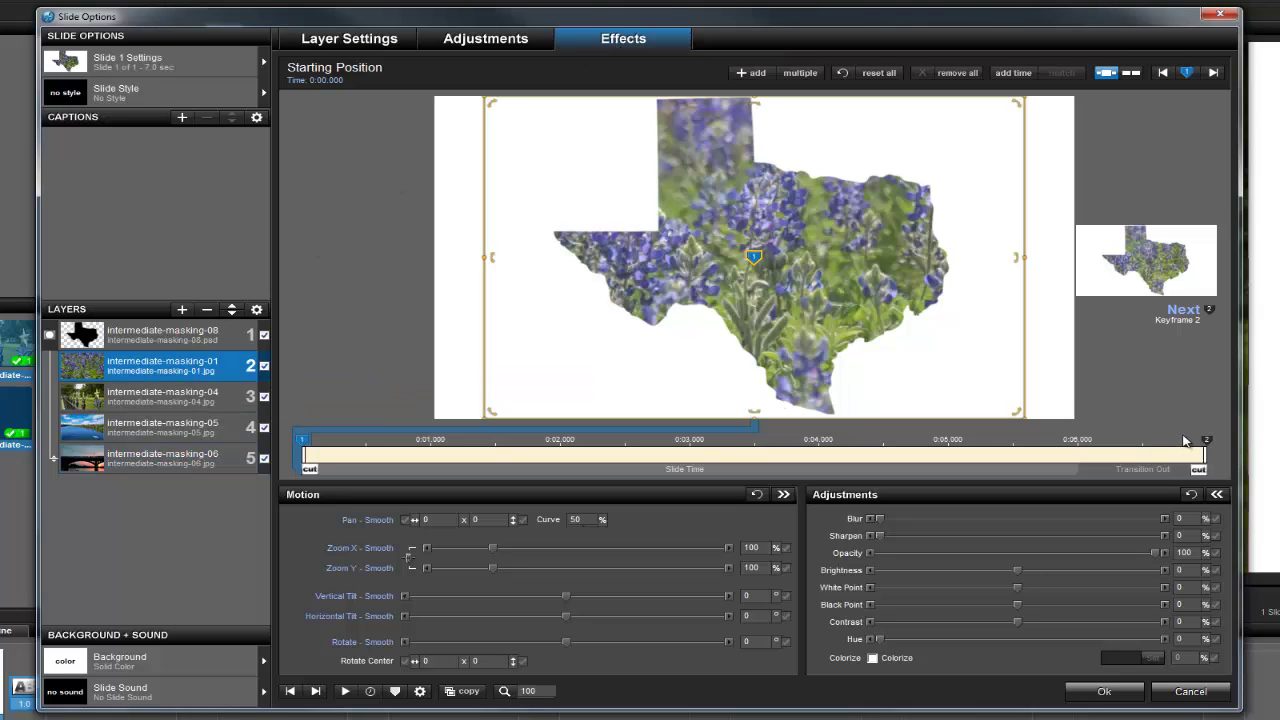
{"action": "left_click_drag", "start_coordinate": [1205, 441], "coordinate": [627, 453]}
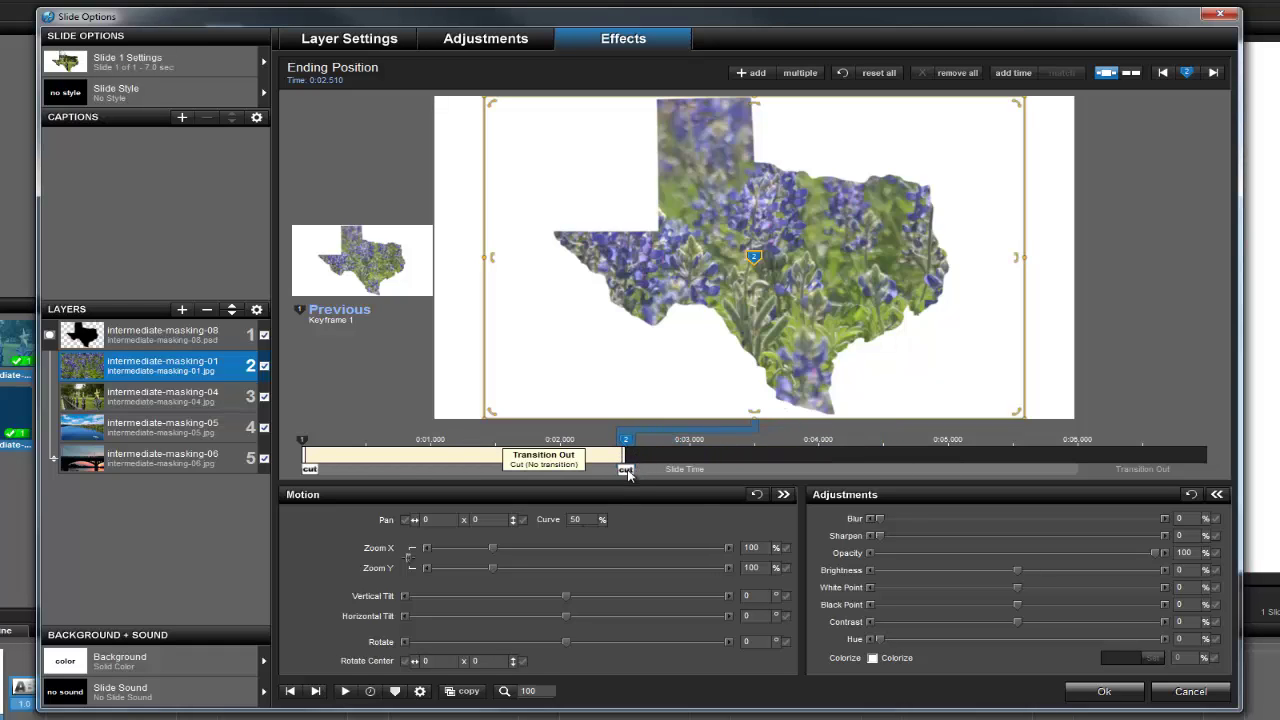
{"action": "left_click", "coordinate": [626, 470]}
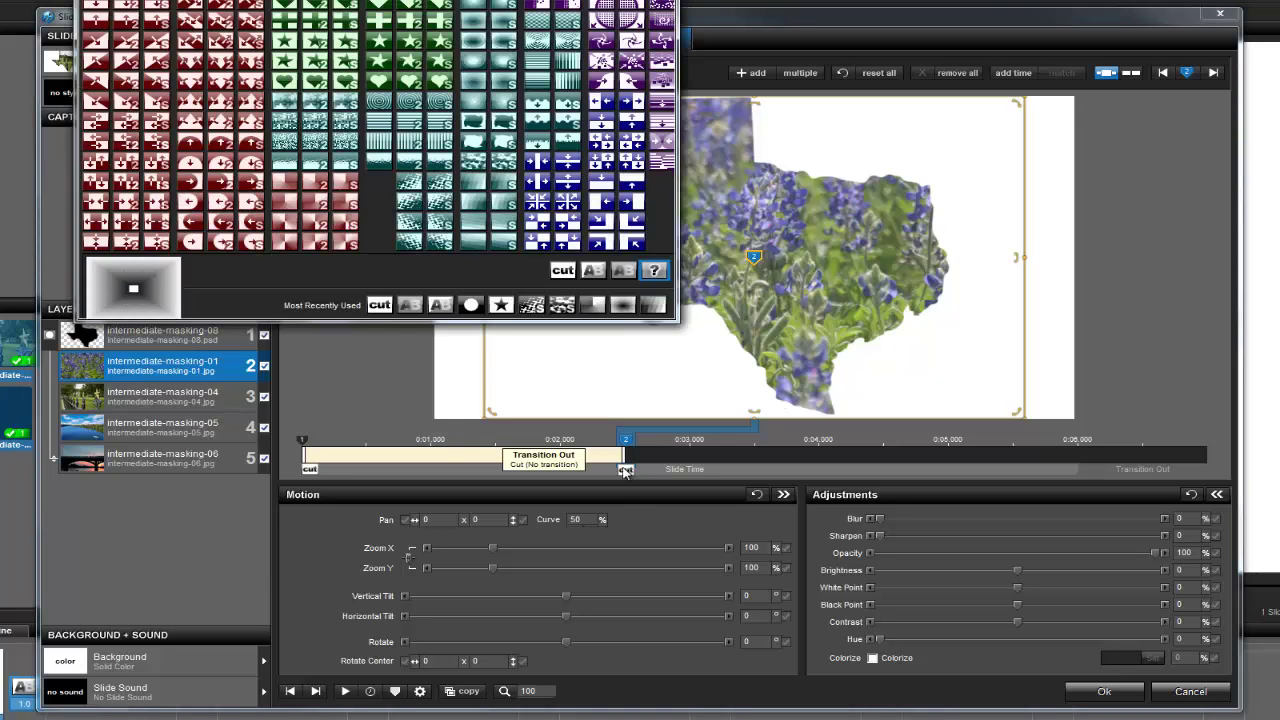
{"action": "left_click", "coordinate": [409, 305]}
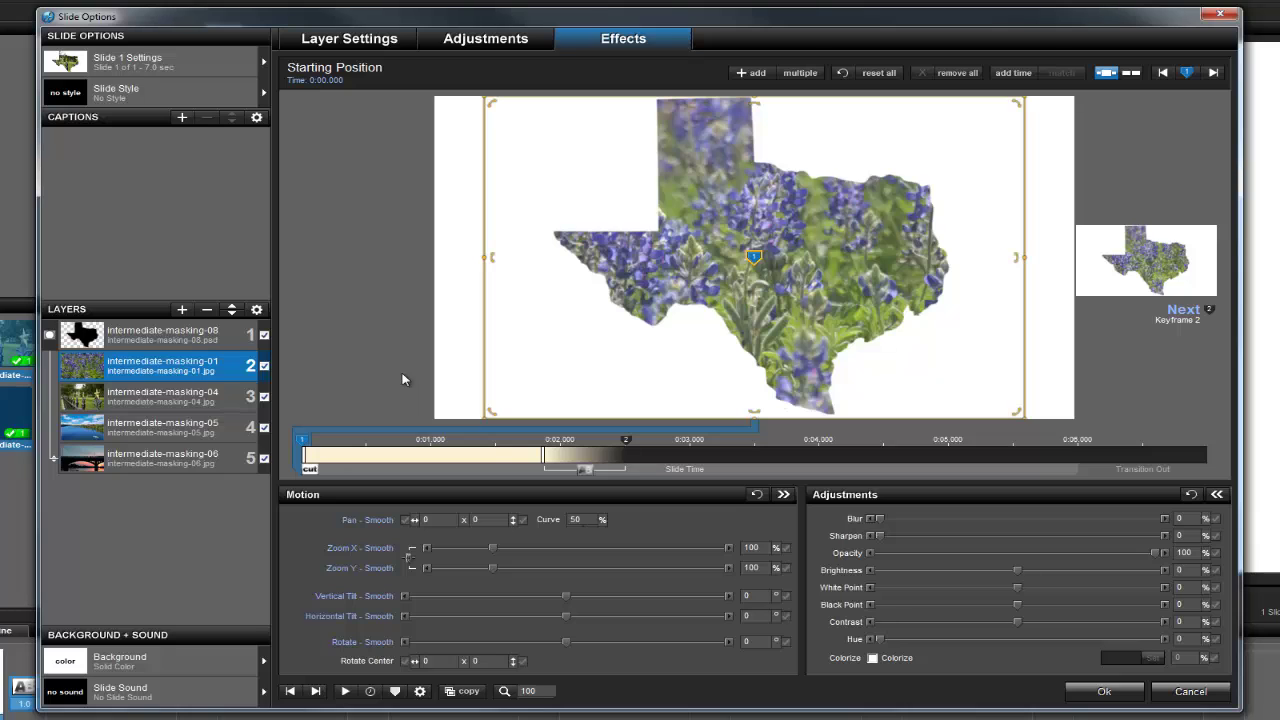
{"action": "left_click", "coordinate": [206, 400]}
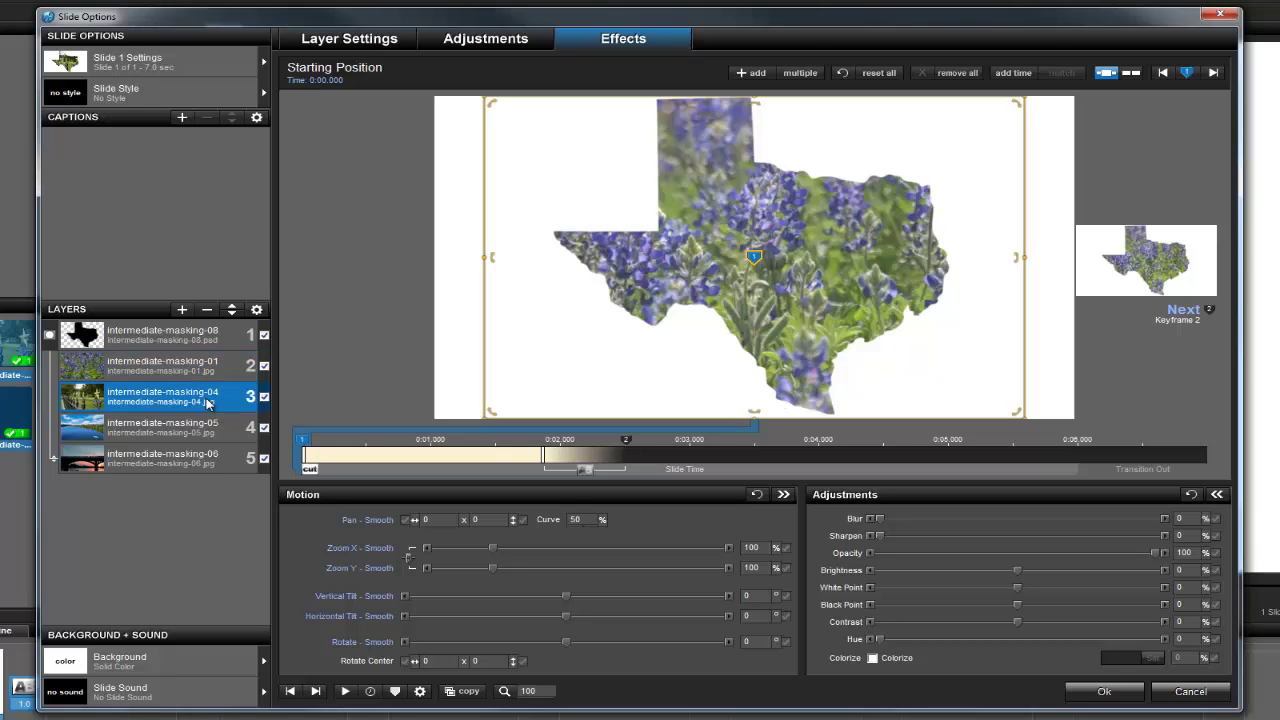
- End the fence photo at about 4 seconds with a Crossfade transition out
{"action": "left_click_drag", "start_coordinate": [1204, 442], "coordinate": [817, 452]}
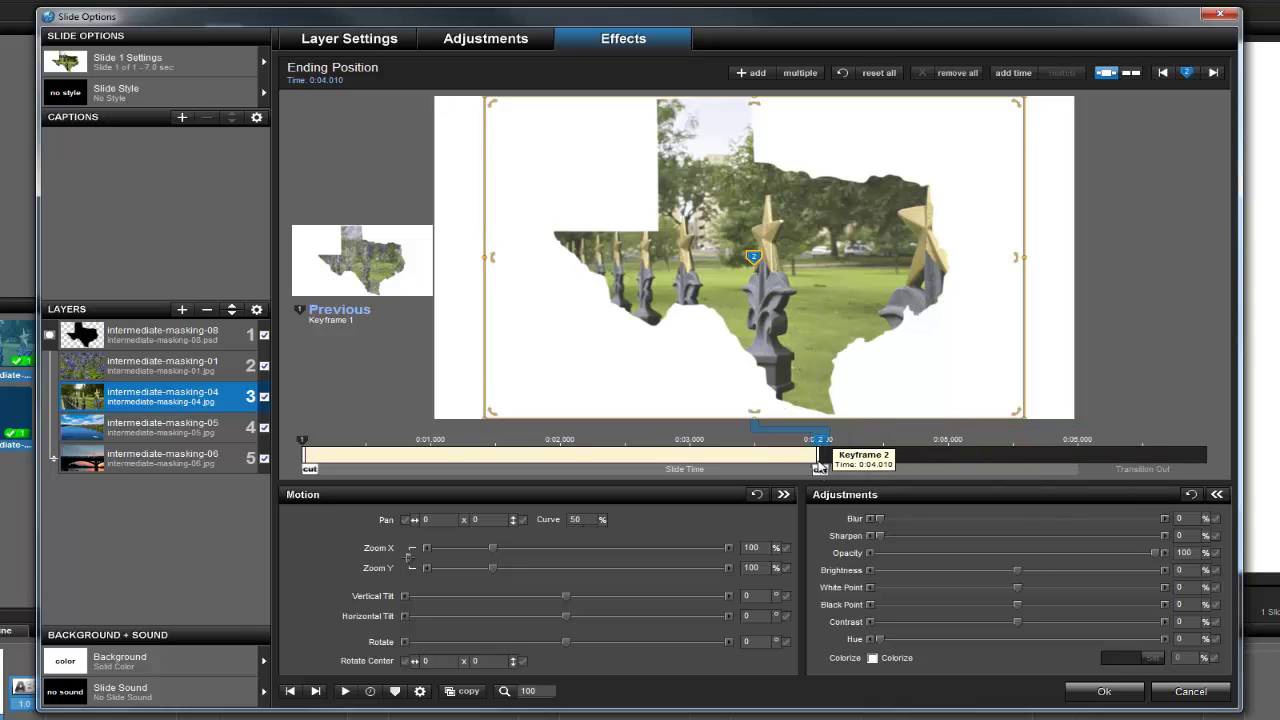
{"action": "left_click", "coordinate": [820, 471]}
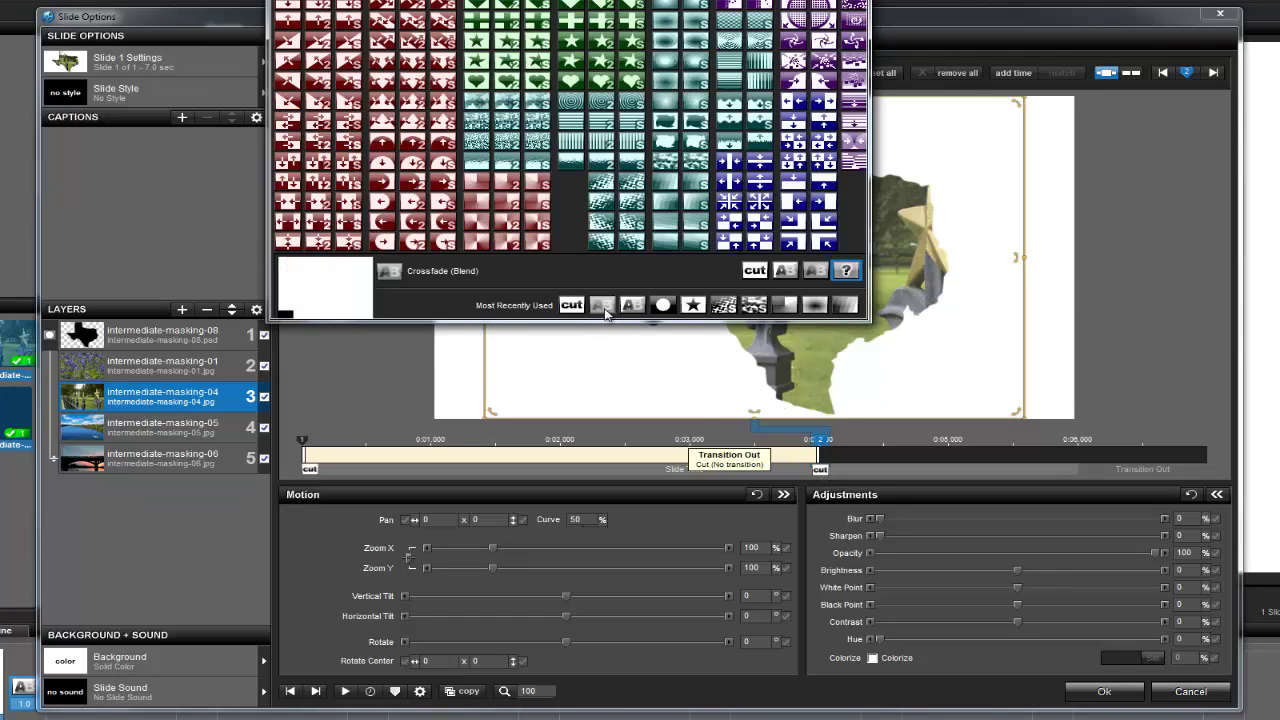
{"action": "left_click", "coordinate": [603, 306]}
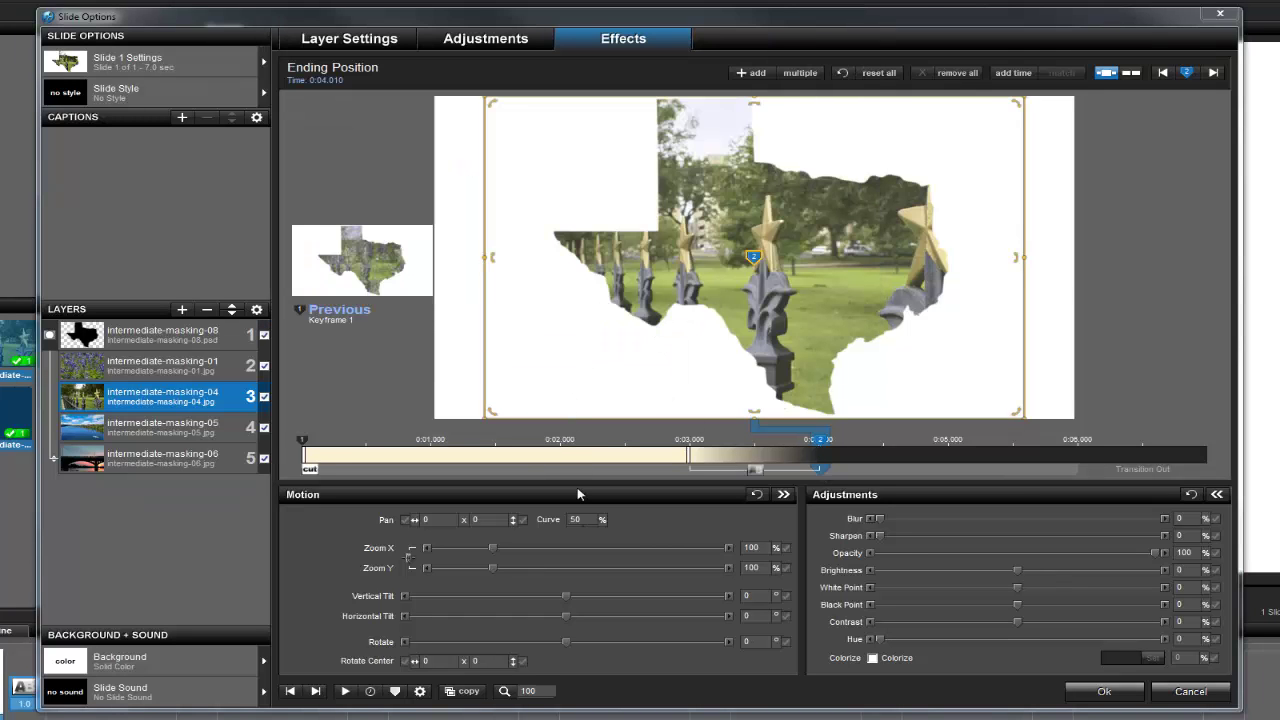
- End the lake photo layer at about 6 seconds and open its exit transition choices
{"action": "left_click", "coordinate": [176, 428]}
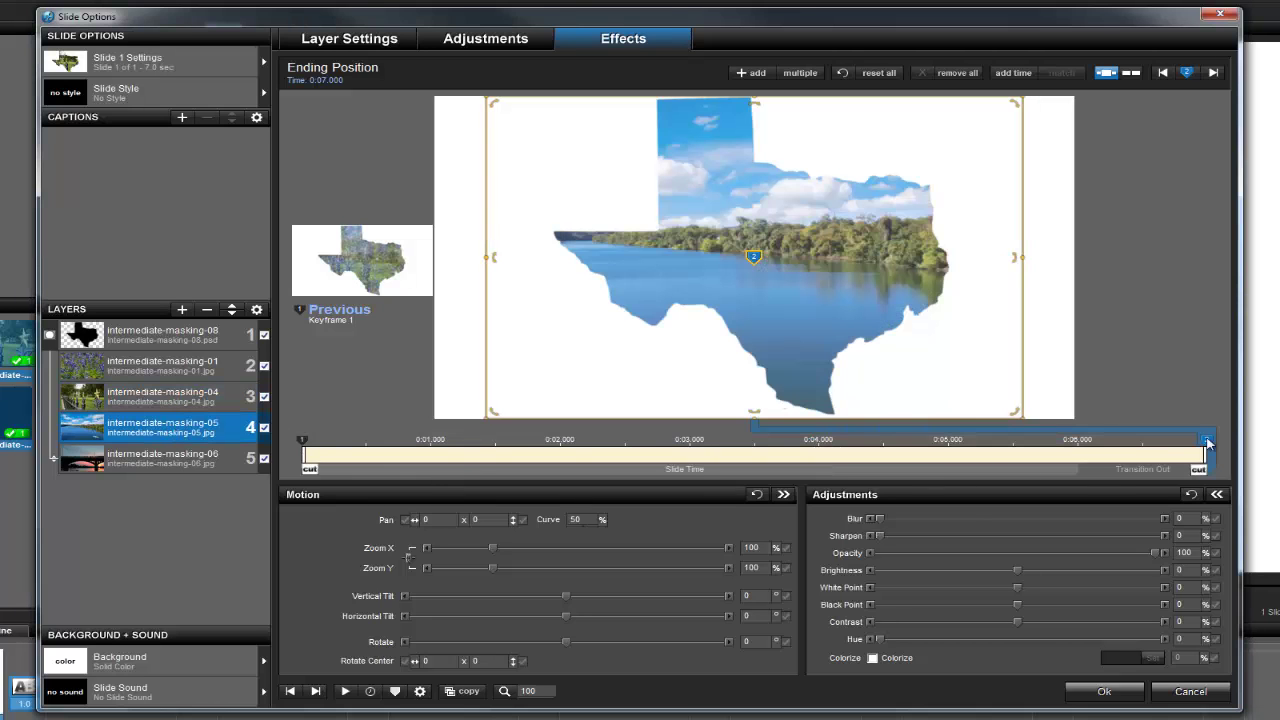
{"action": "left_click_drag", "start_coordinate": [1206, 441], "coordinate": [948, 455]}
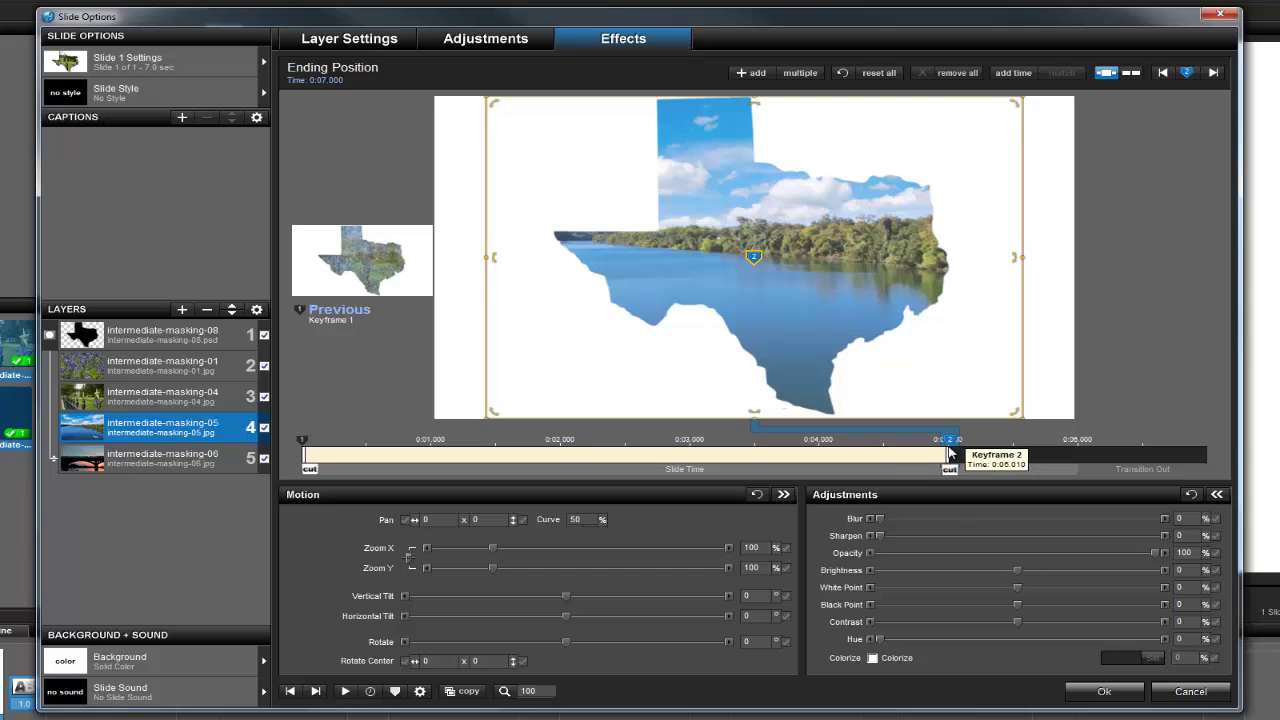
{"action": "left_click", "coordinate": [948, 470]}
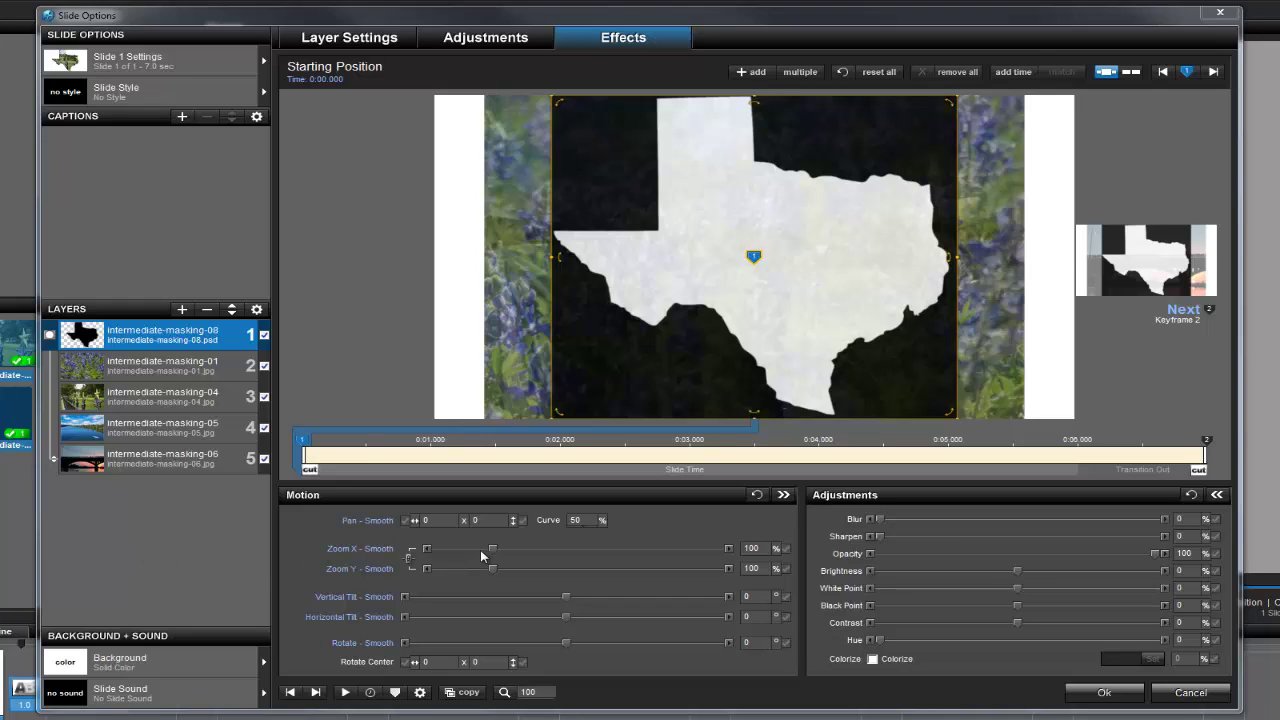
- Zoom the Texas mask from 50% at the start to 360% at Keyframe 2, rotated about 46°
{"action": "left_click_drag", "start_coordinate": [491, 550], "coordinate": [465, 550]}
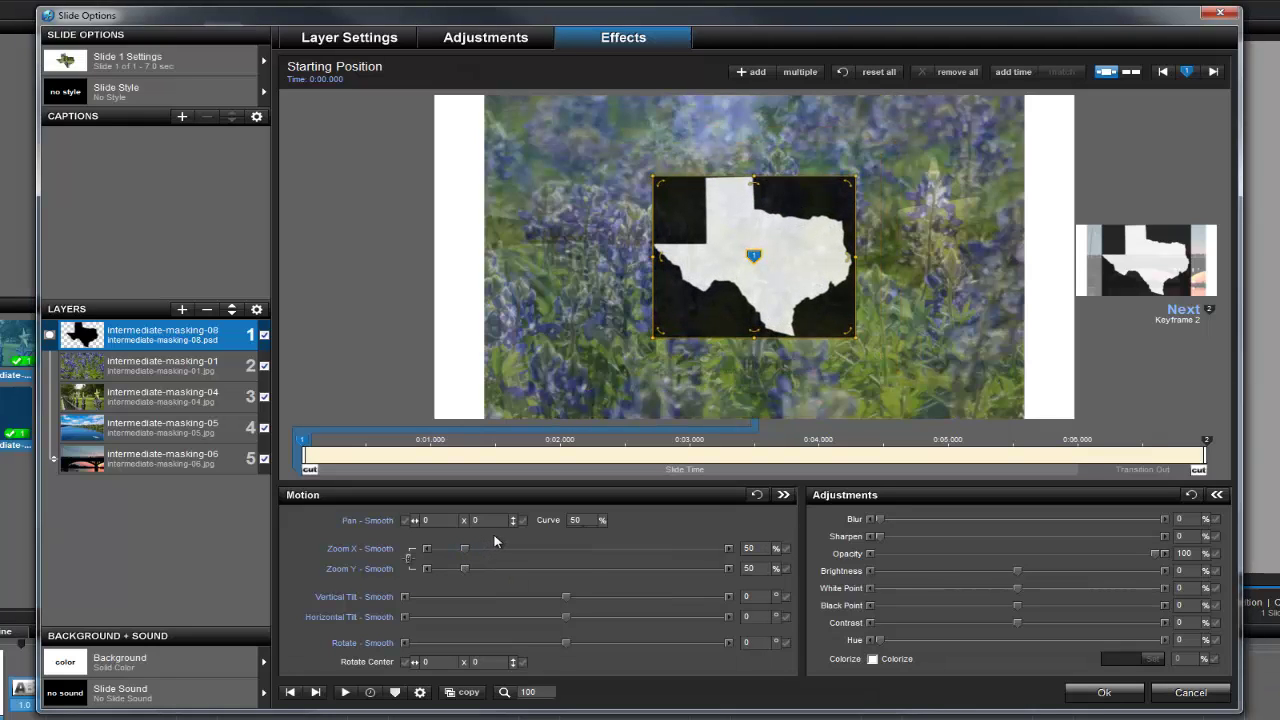
{"action": "left_click", "coordinate": [1206, 441]}
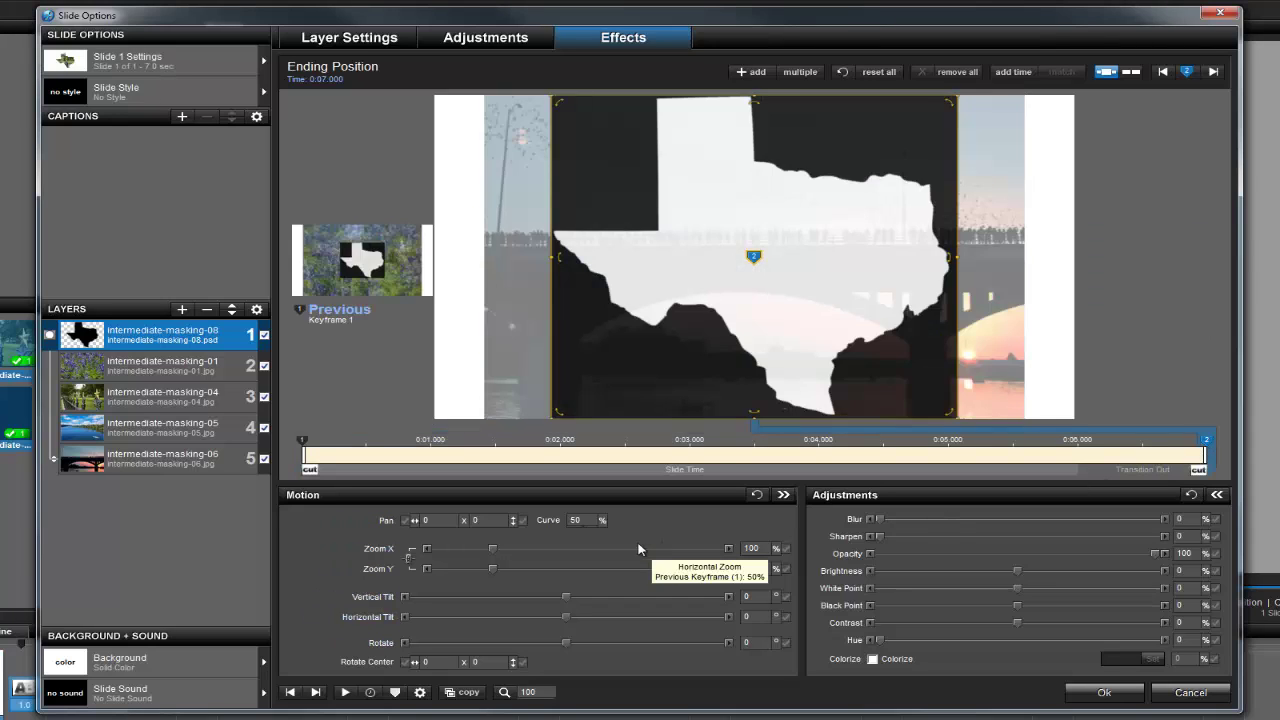
{"action": "left_click_drag", "start_coordinate": [492, 550], "coordinate": [640, 547]}
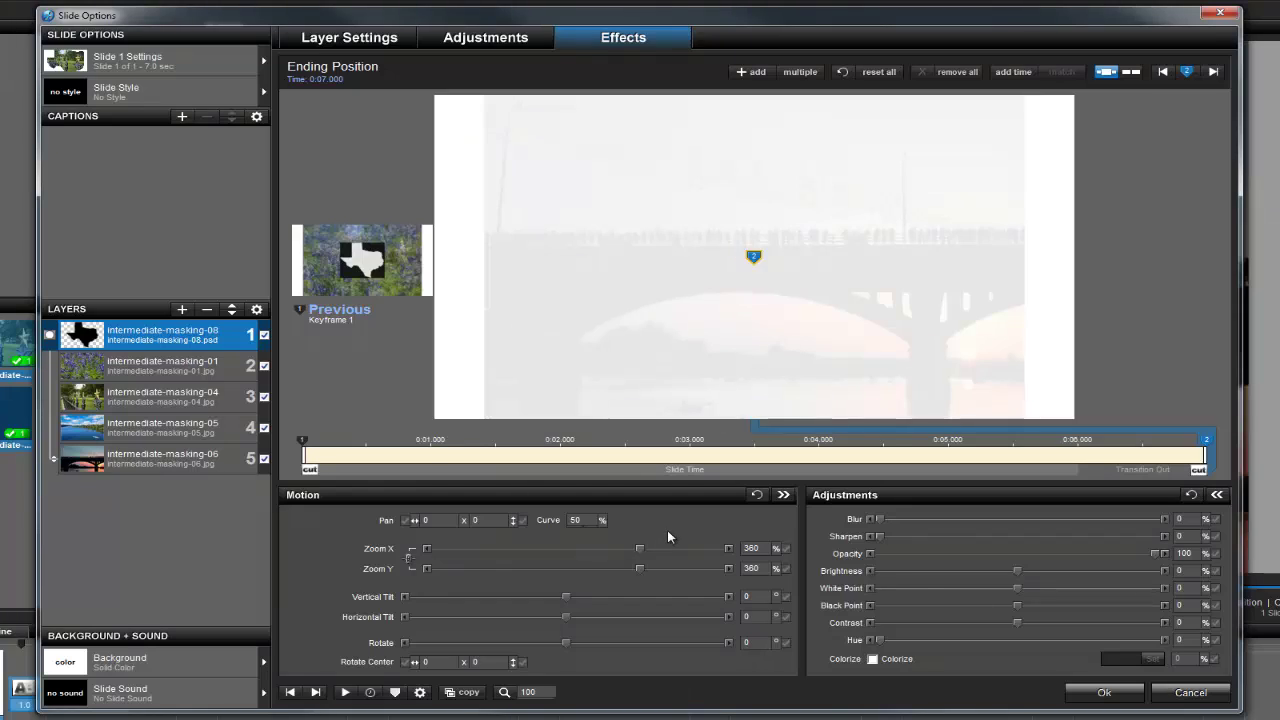
{"action": "left_click_drag", "start_coordinate": [569, 645], "coordinate": [580, 646]}
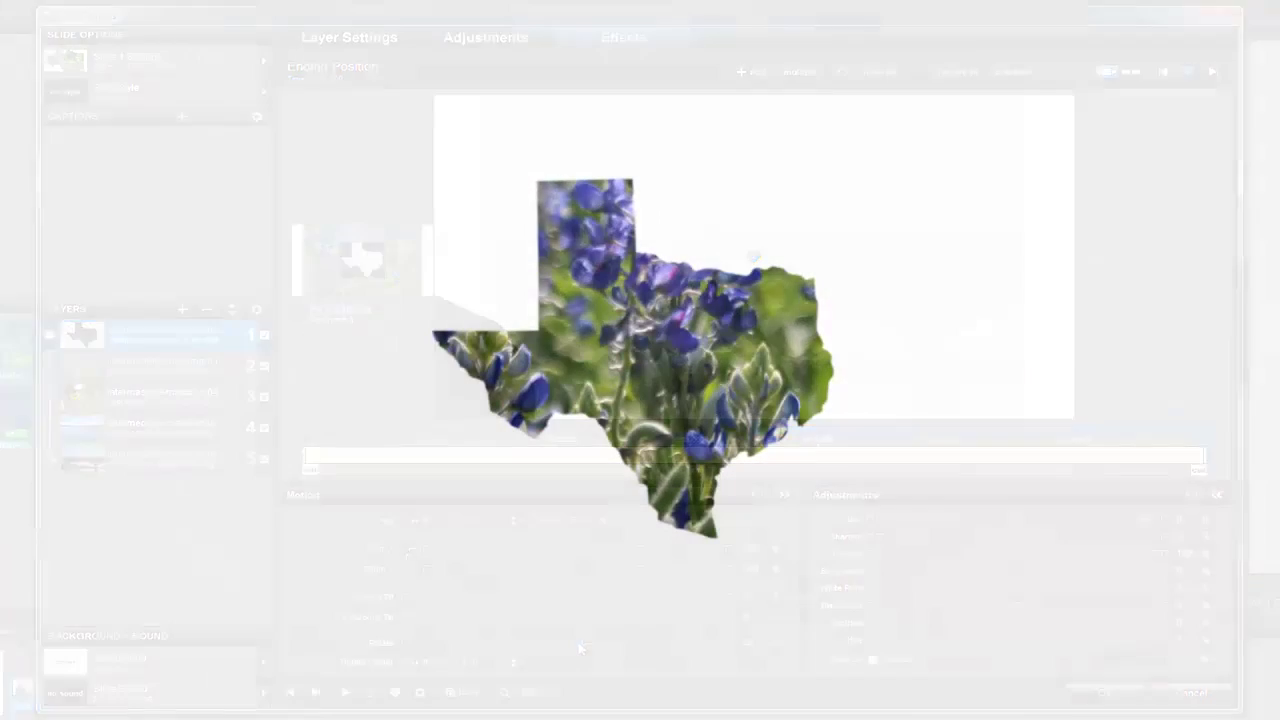